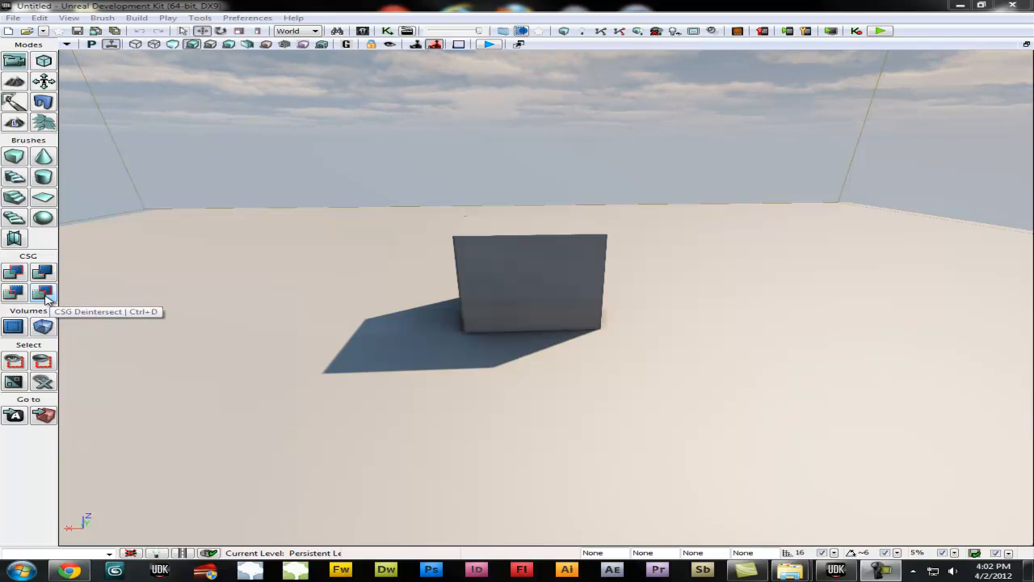
Create a new map from the Blank Map template.
right_click_drag(577, 280, 866, 216)
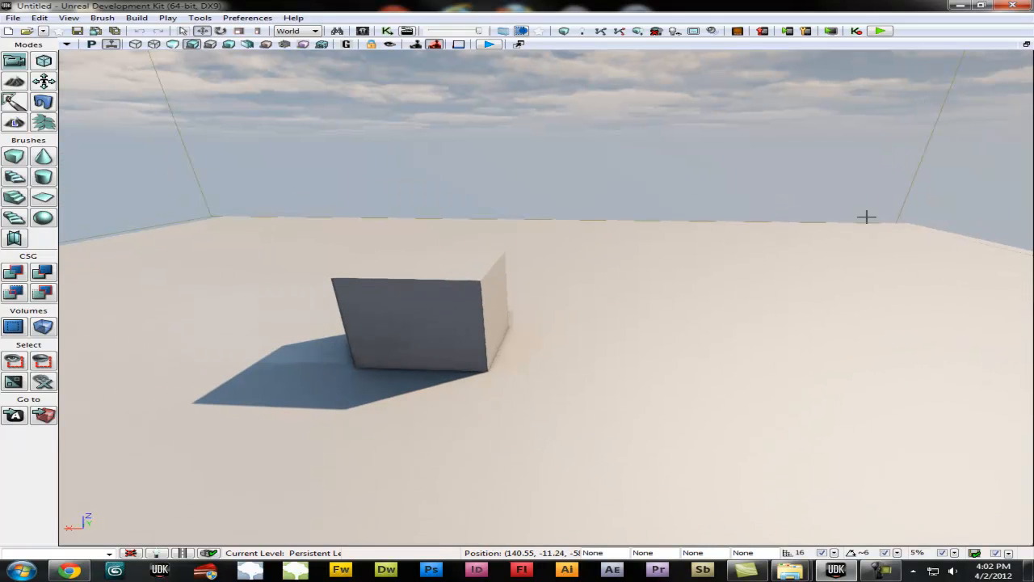
left_click(13, 18)
left_click(13, 17)
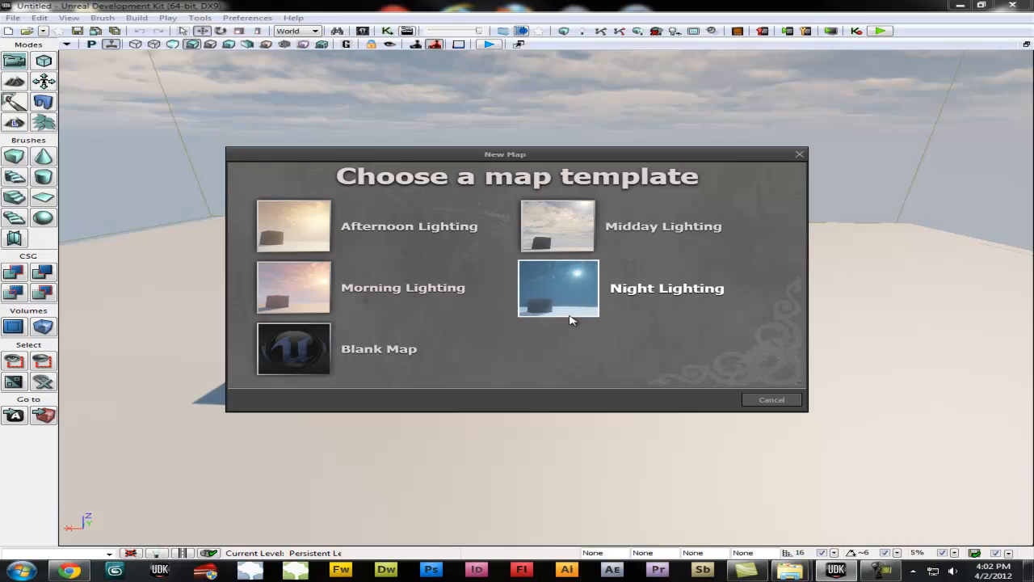
left_click(323, 349)
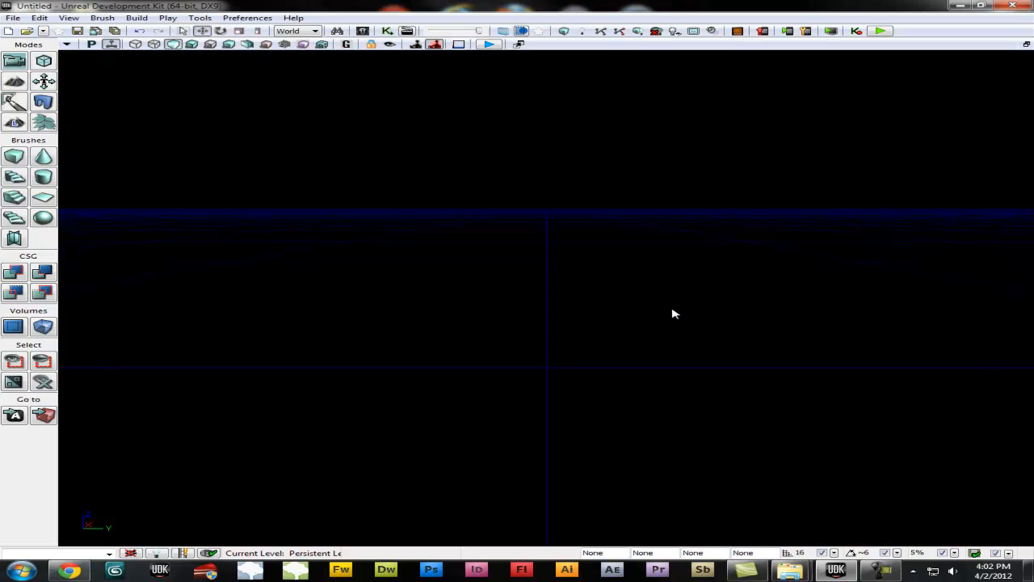
right_click_drag(662, 308, 614, 324)
middle_click_drag(615, 325, 803, 229)
right_click_drag(803, 228, 733, 293)
middle_click_drag(734, 293, 880, 217)
right_click_drag(880, 216, 800, 238)
right_click_drag(526, 321, 557, 312)
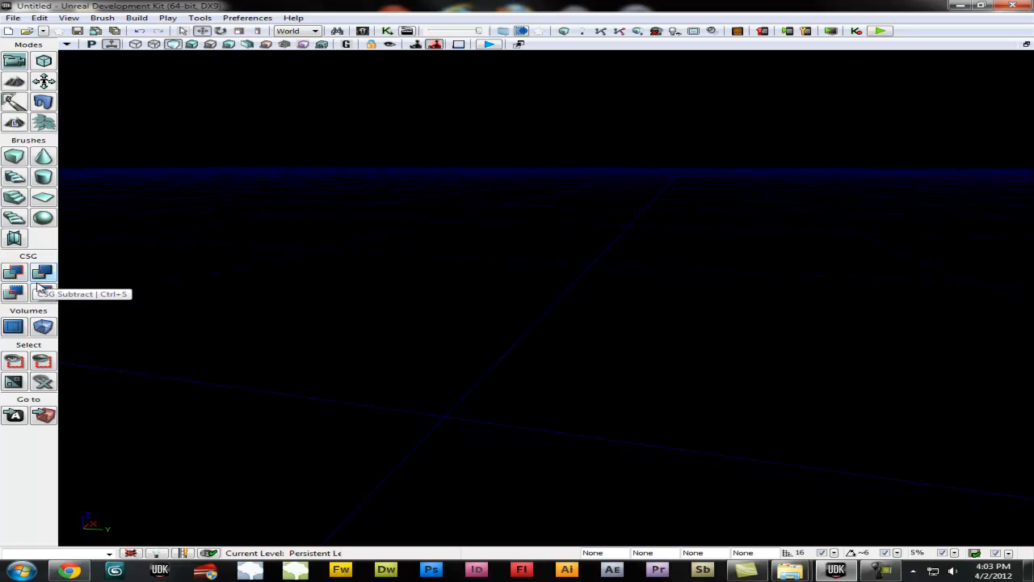
Add the default cube brush to the empty map with CSG Add and undo the addition.
right_click_drag(847, 360, 846, 364)
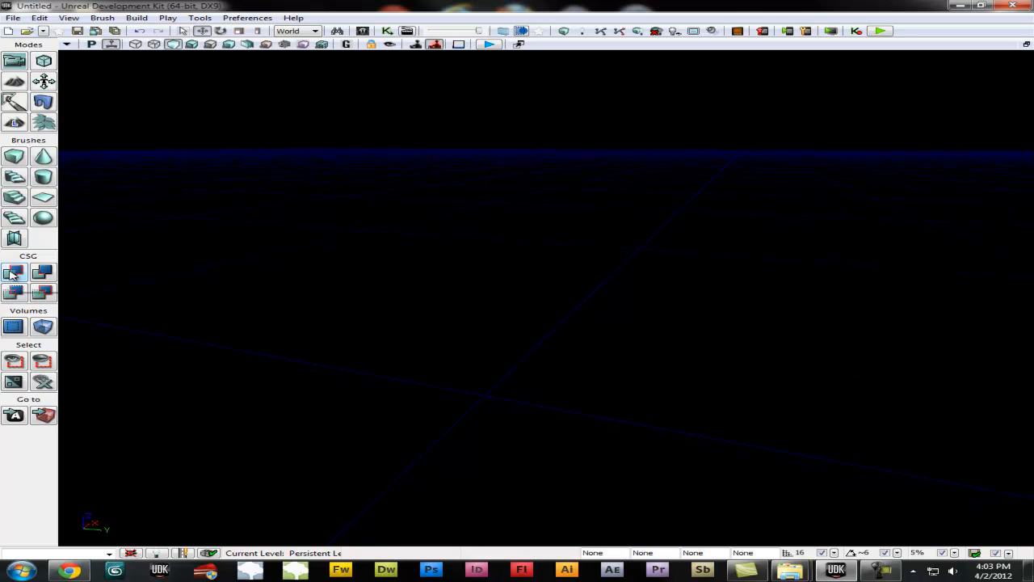
left_click(12, 274)
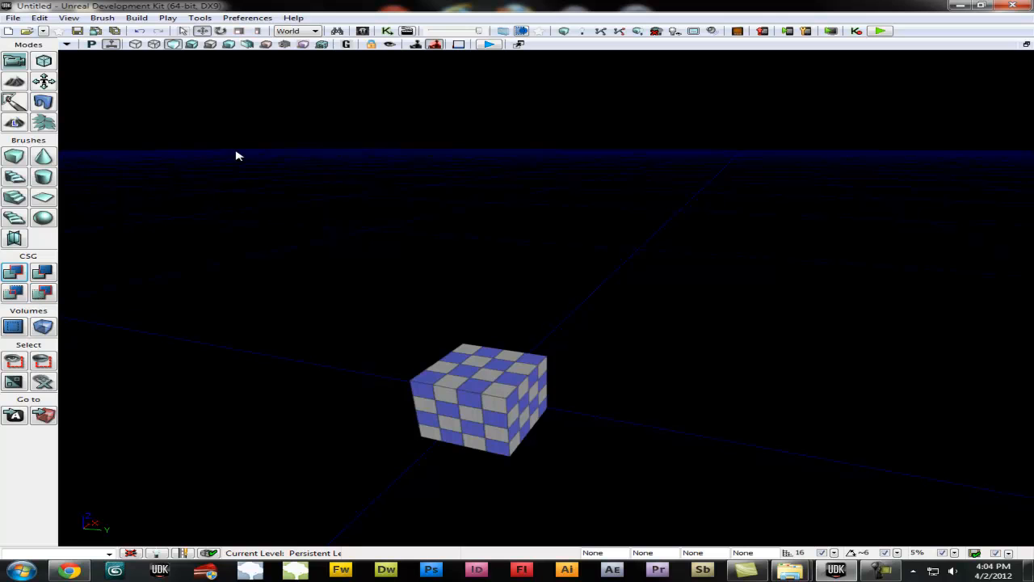
key("ctrl+z")
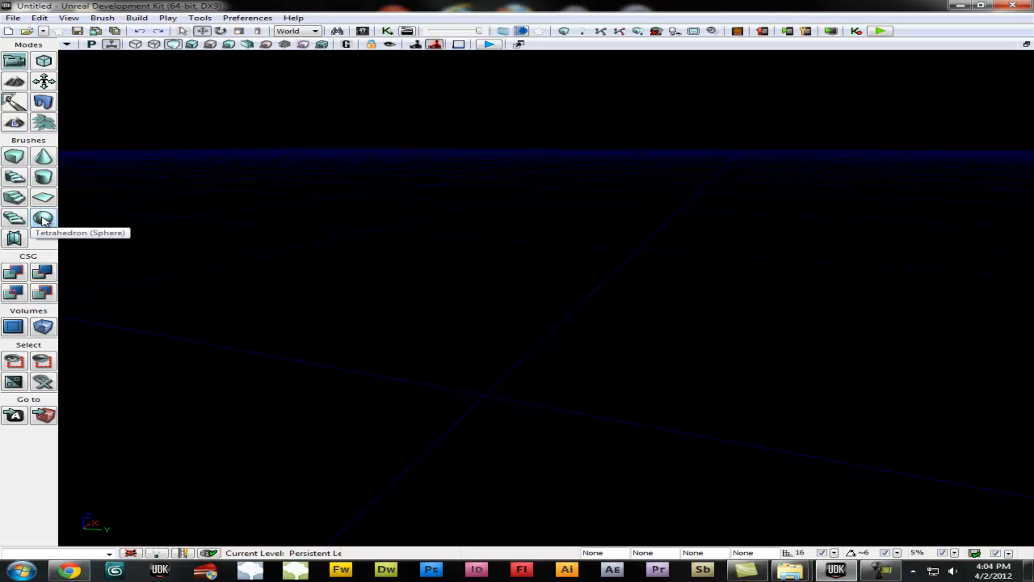
Open the build settings of the cube brush and set both X and Y to 500.
right_click(15, 158)
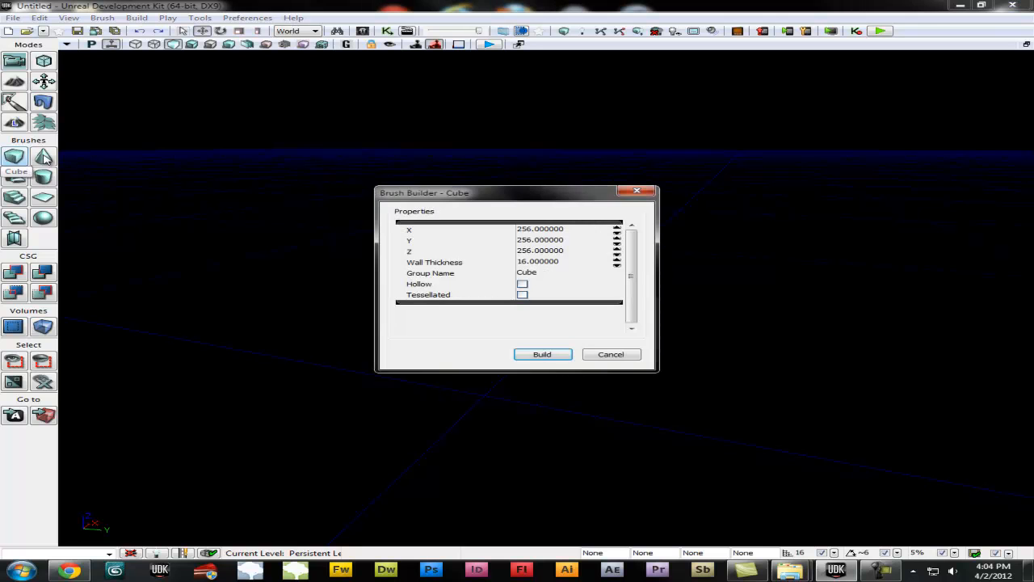
left_click_drag(474, 194, 624, 218)
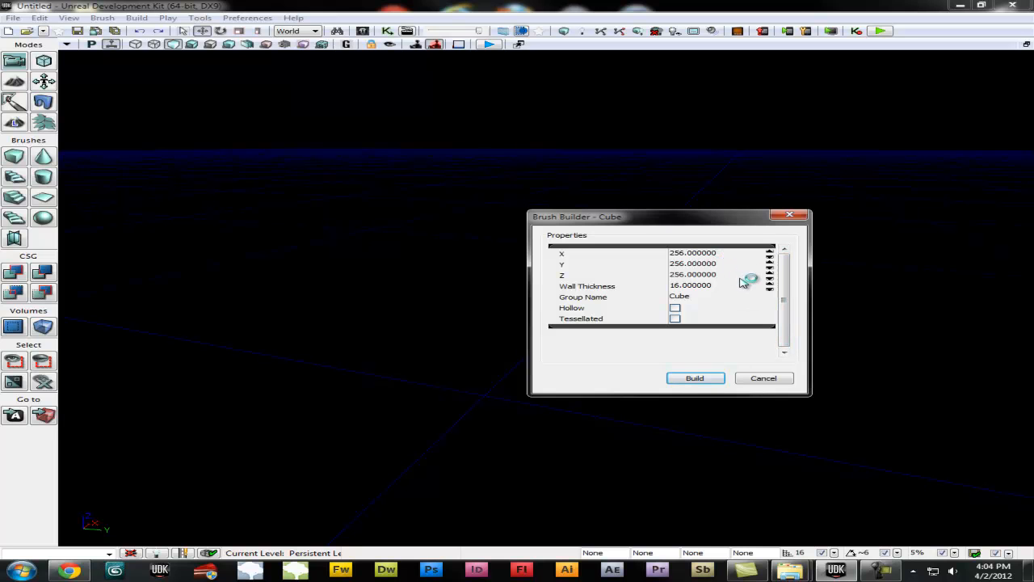
mouse_move(325, 343)
right_mouse_down()
mouse_move(361, 315)
mouse_move(401, 316)
right_mouse_up()
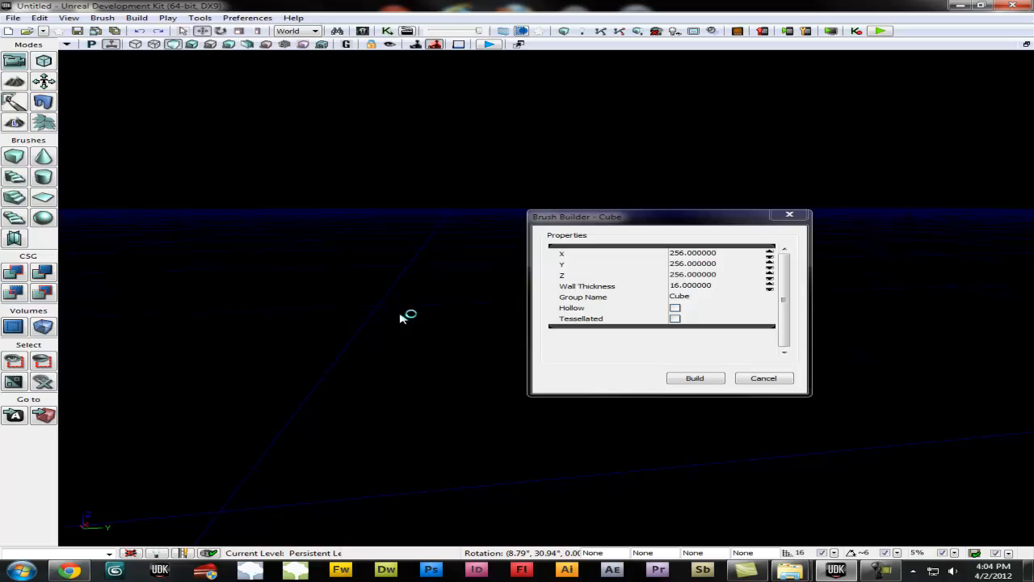
left_click(714, 264)
left_click(723, 253)
left_click(723, 254)
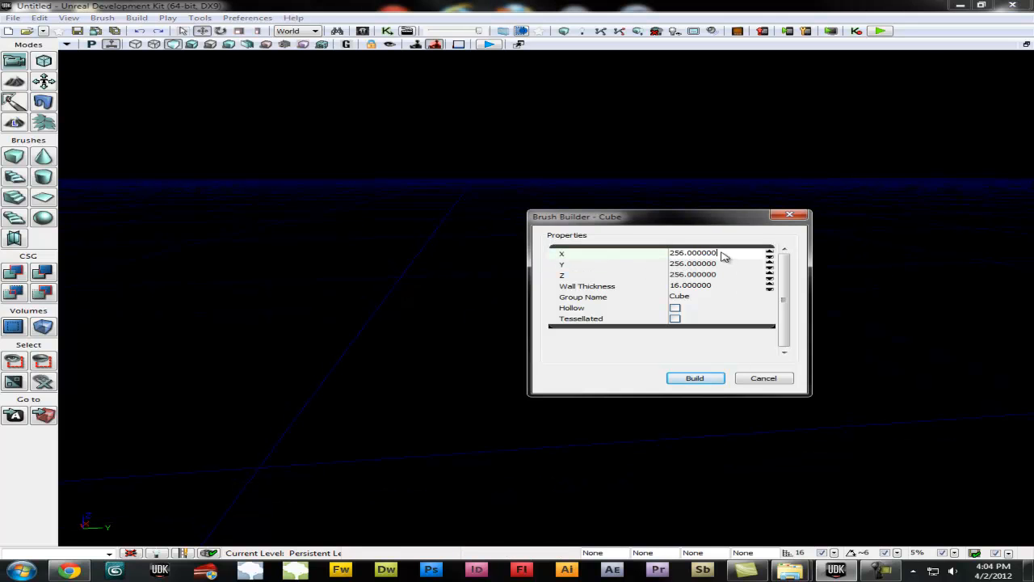
left_click(716, 263)
left_click(722, 254)
type("500")
left_click(700, 263)
type("400")
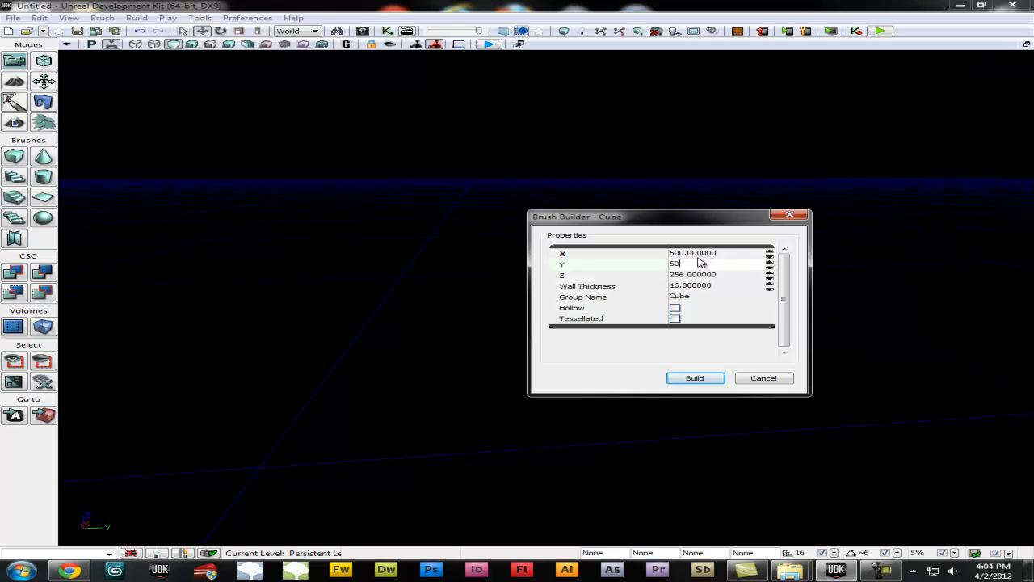
Set the cube brush's Z to 300, make it hollow, and build the brush.
left_click(715, 275)
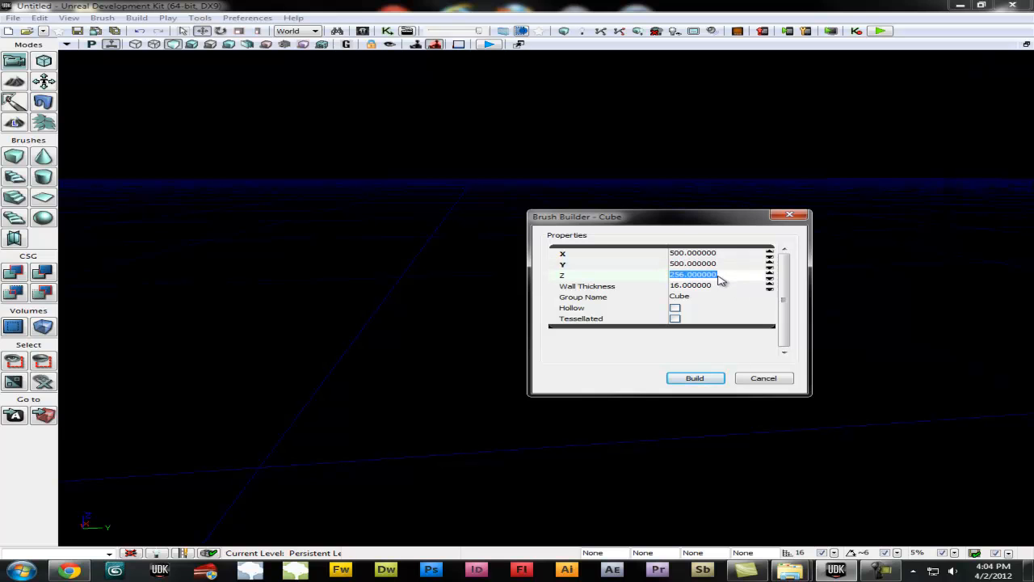
type("20")
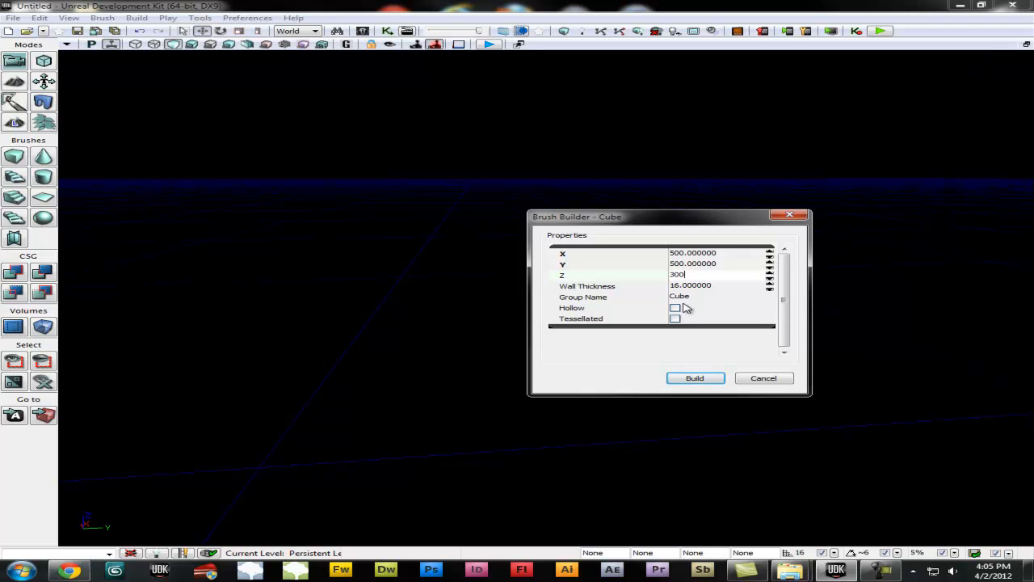
left_click(675, 308)
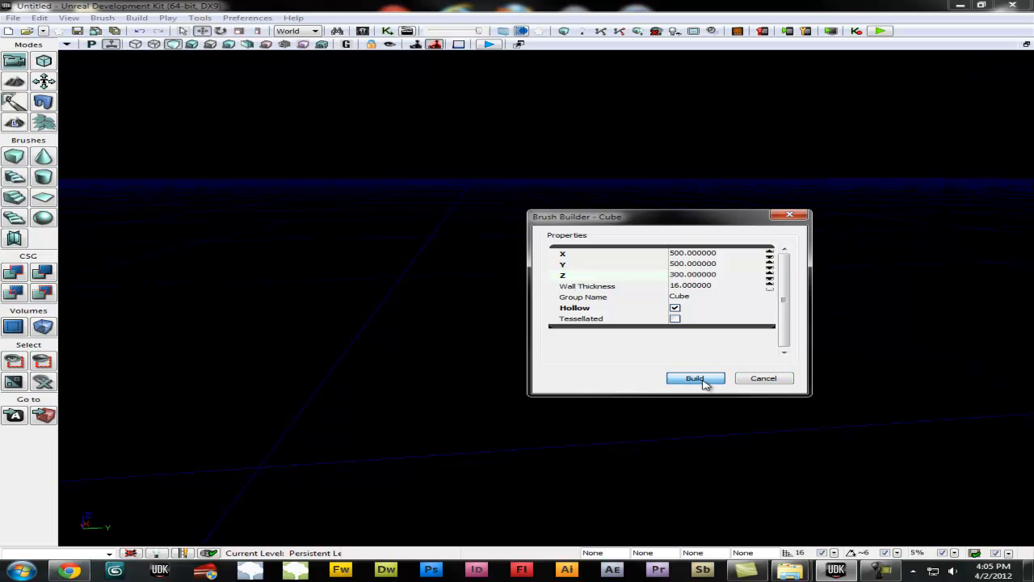
left_click(789, 215)
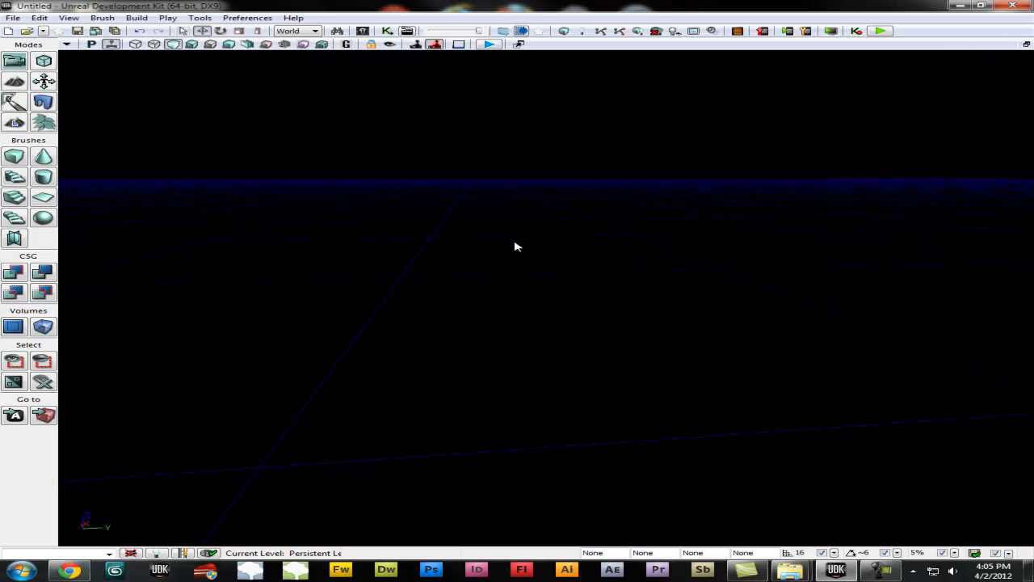
Show the builder brush outline and add it to the level as geometry with CSG Add.
mouse_move(330, 272)
right_mouse_down()
mouse_move(289, 286)
mouse_move(92, 266)
mouse_move(288, 298)
mouse_move(328, 279)
right_mouse_up()
key("b")
right_click_drag(480, 316, 458, 312)
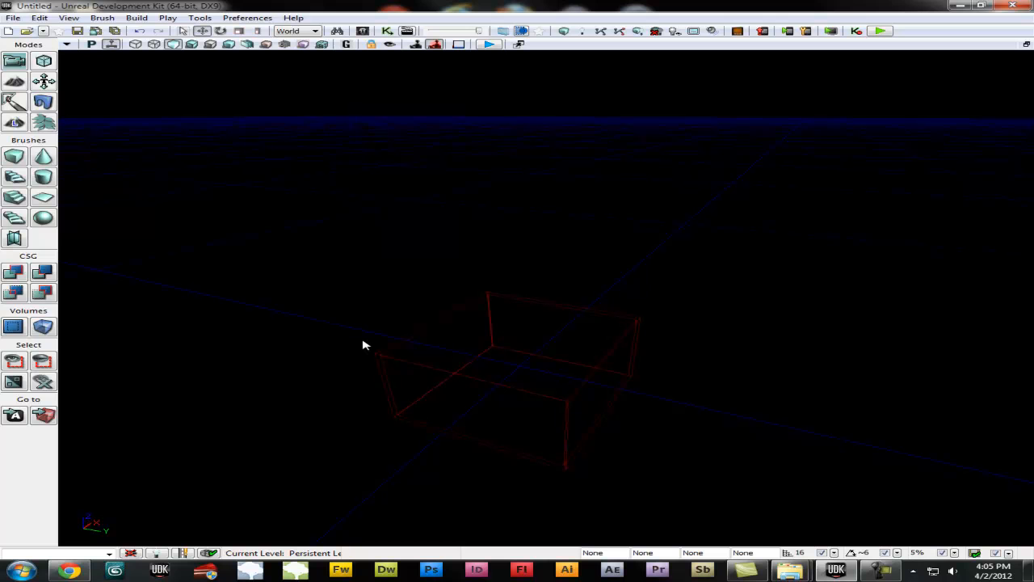
mouse_move(496, 409)
left_mouse_down()
mouse_move(653, 364)
mouse_move(558, 471)
mouse_move(551, 525)
mouse_move(538, 480)
mouse_move(625, 360)
left_mouse_up()
left_click_drag(709, 286, 499, 288)
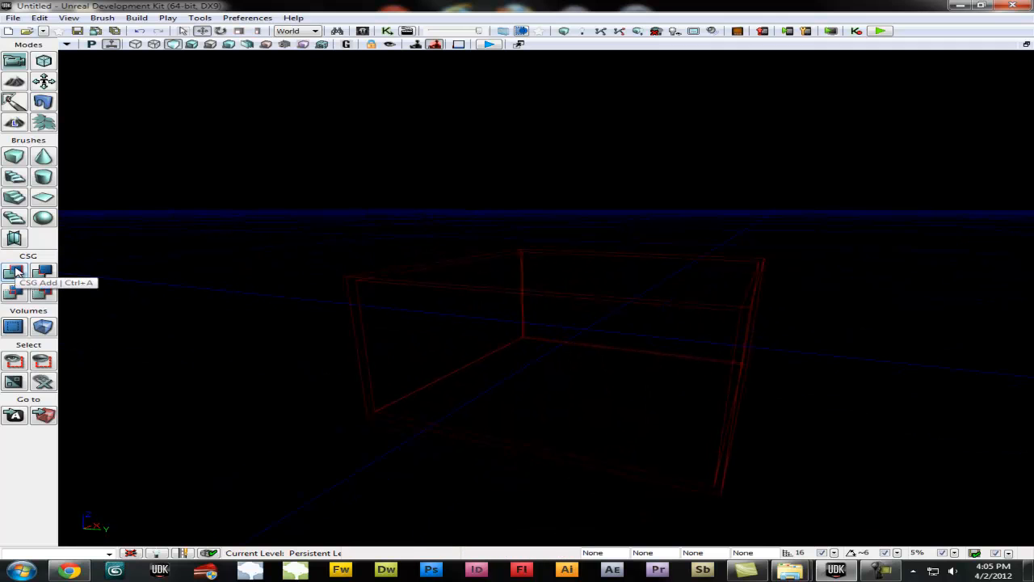
left_click(15, 271)
Examine the checkered hollow box from outside and from within its interior.
mouse_move(832, 311)
right_mouse_down()
mouse_move(780, 272)
mouse_move(826, 300)
mouse_move(625, 326)
mouse_move(612, 308)
mouse_move(442, 302)
mouse_move(749, 372)
mouse_move(819, 318)
mouse_move(810, 307)
mouse_move(824, 307)
right_mouse_up()
key("w")
key("s")
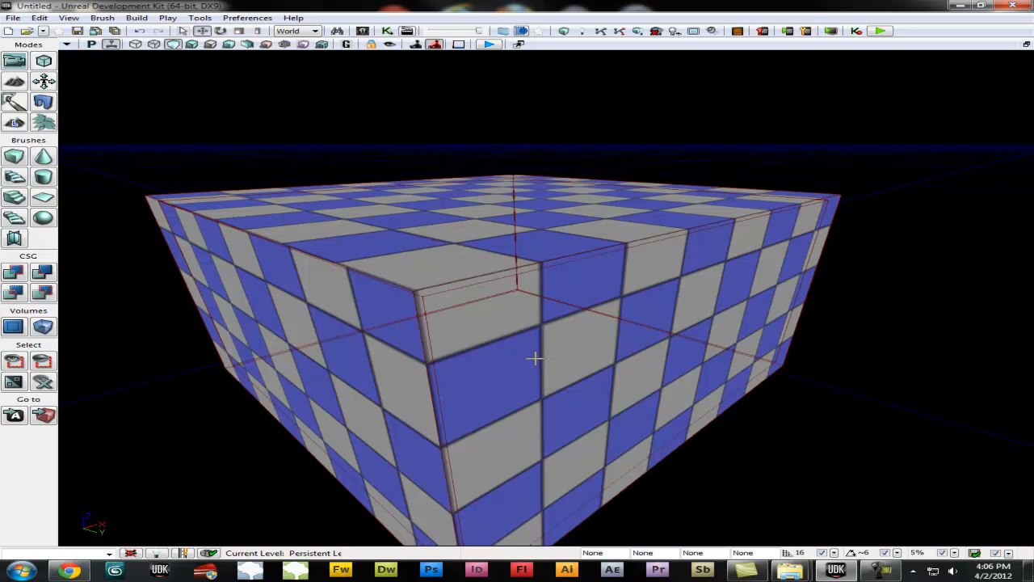
mouse_move(579, 340)
right_mouse_down()
mouse_move(619, 338)
mouse_move(568, 334)
right_mouse_up()
right_click_drag(423, 318, 743, 337)
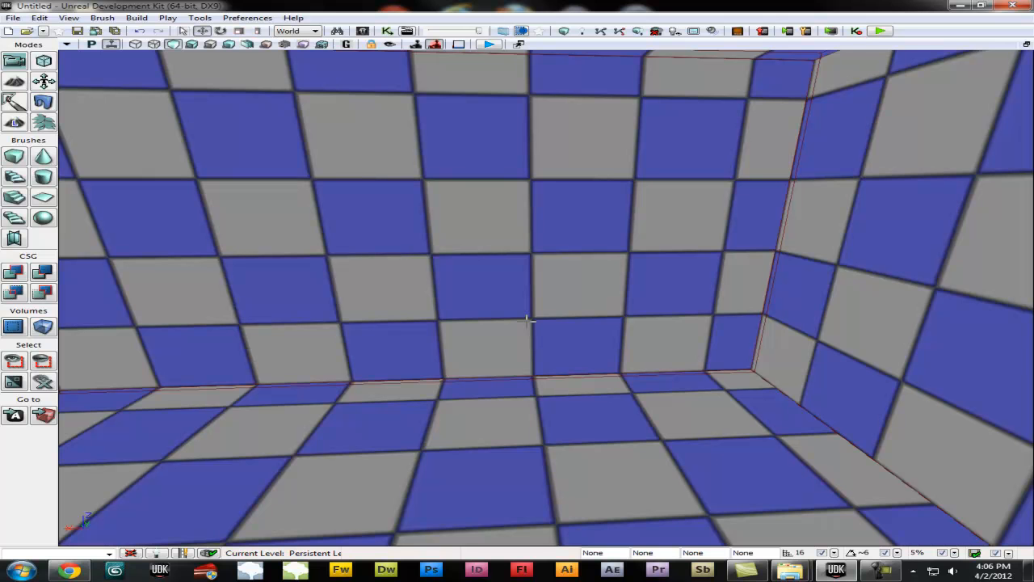
right_click_drag(535, 322, 337, 318)
left_click_drag(337, 318, 346, 399)
right_click_drag(346, 399, 355, 425)
left_click_drag(356, 425, 326, 427)
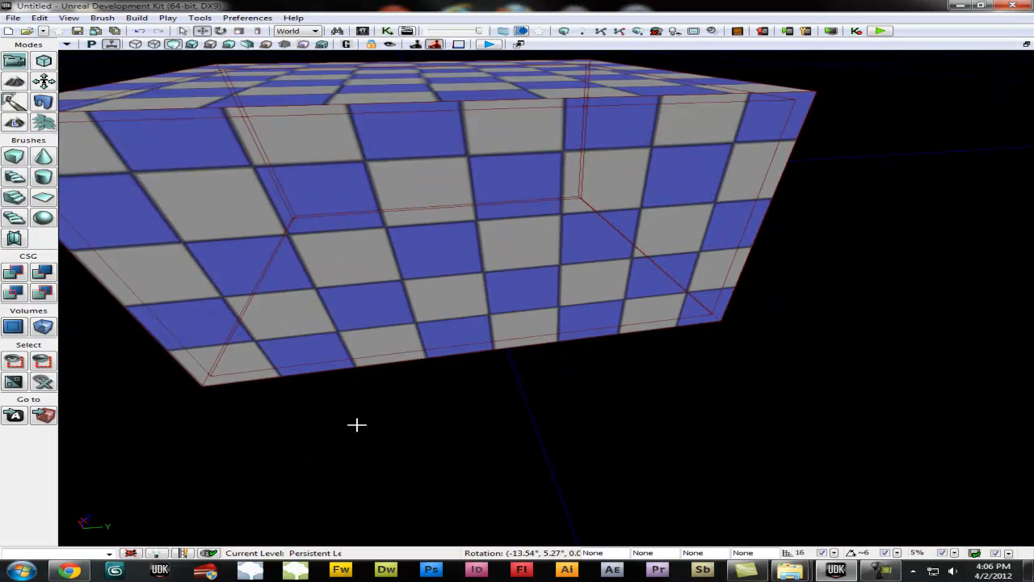
middle_click_drag(327, 426, 323, 393)
right_click_drag(520, 273, 510, 249)
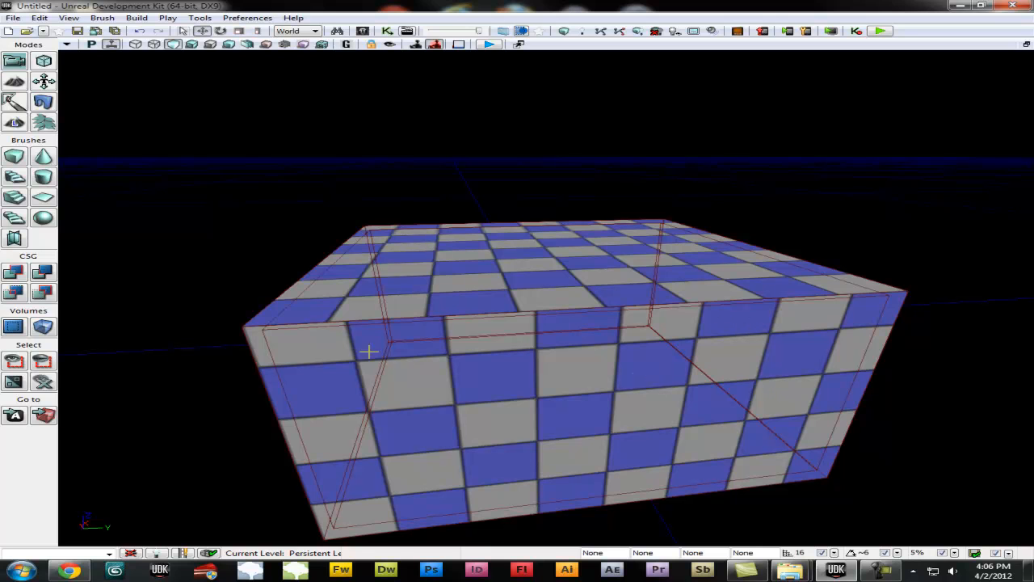
right_click_drag(404, 388, 480, 386)
key("w")
key("a")
key("d")
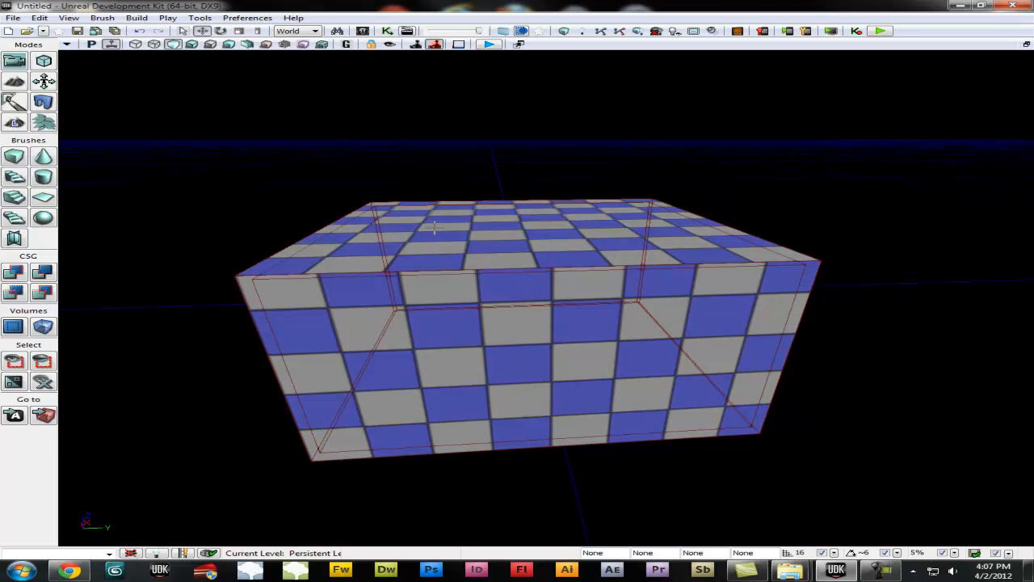
Build the level's lighting at Preview quality with Lightmass and dismiss the map check report.
left_click_drag(465, 296, 544, 288)
right_click_drag(545, 290, 446, 324)
left_click(583, 31)
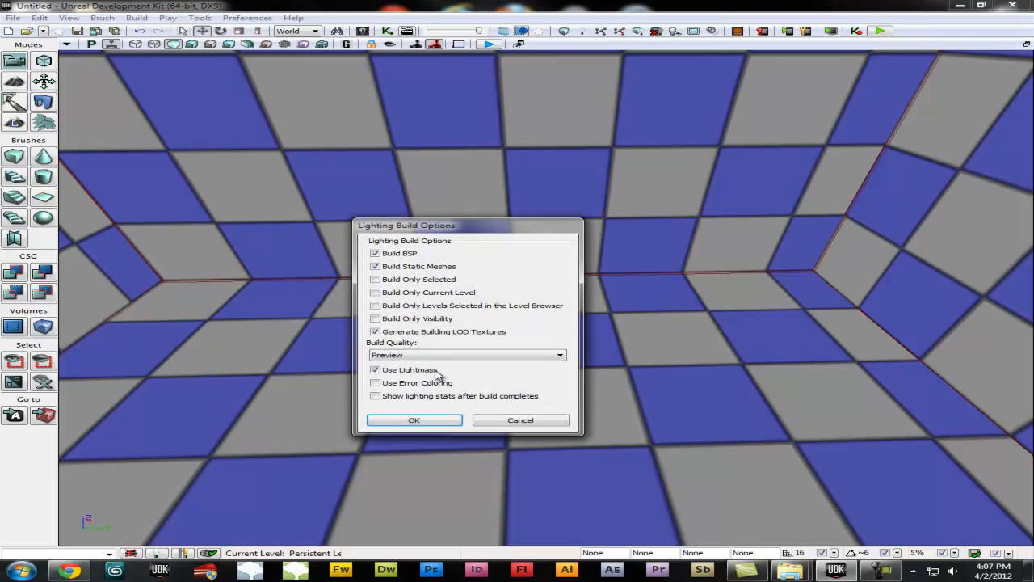
left_click(426, 418)
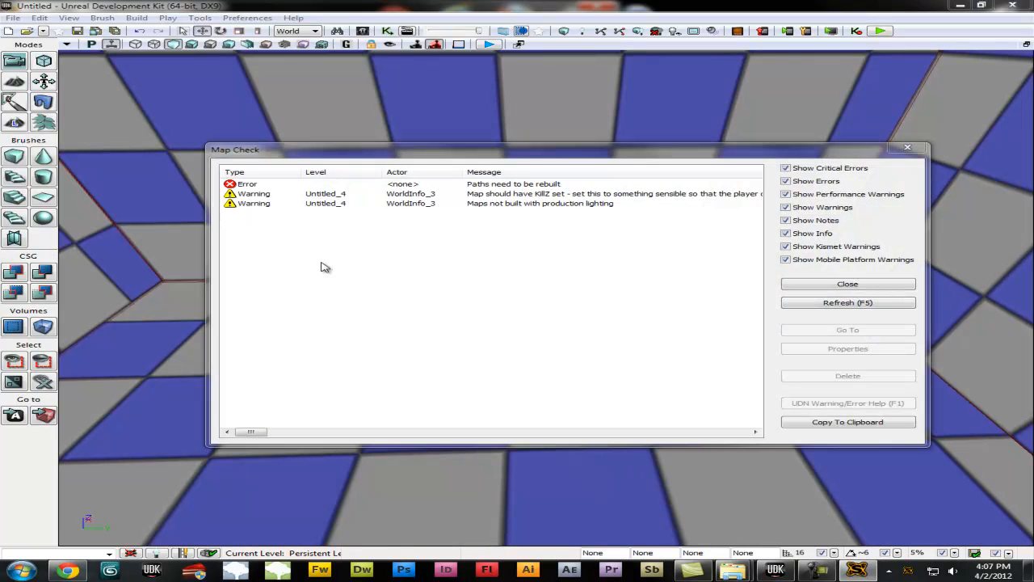
left_click(907, 151)
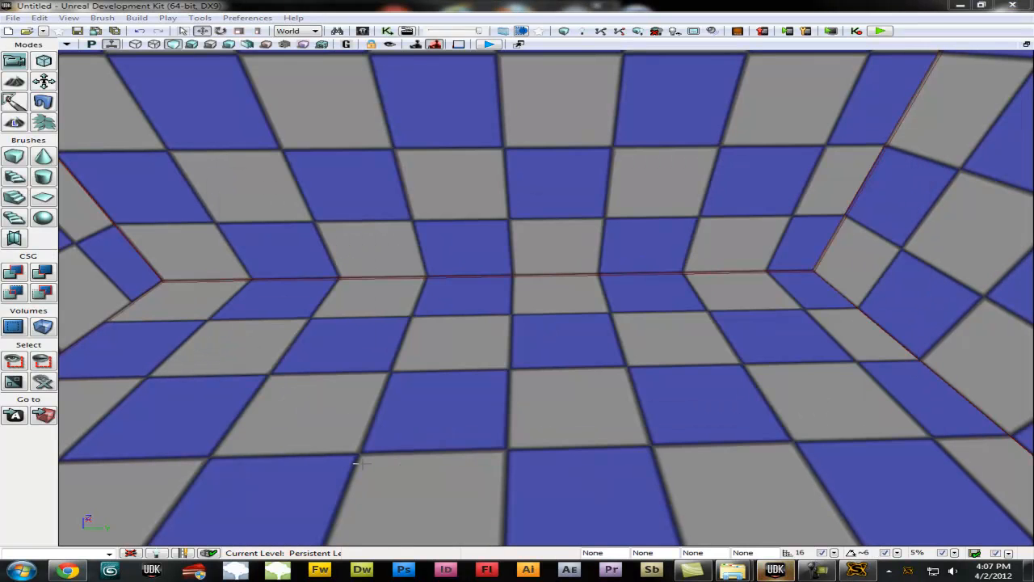
Test-play the level from a spot on the room's floor and exit the preview.
right_click(415, 502)
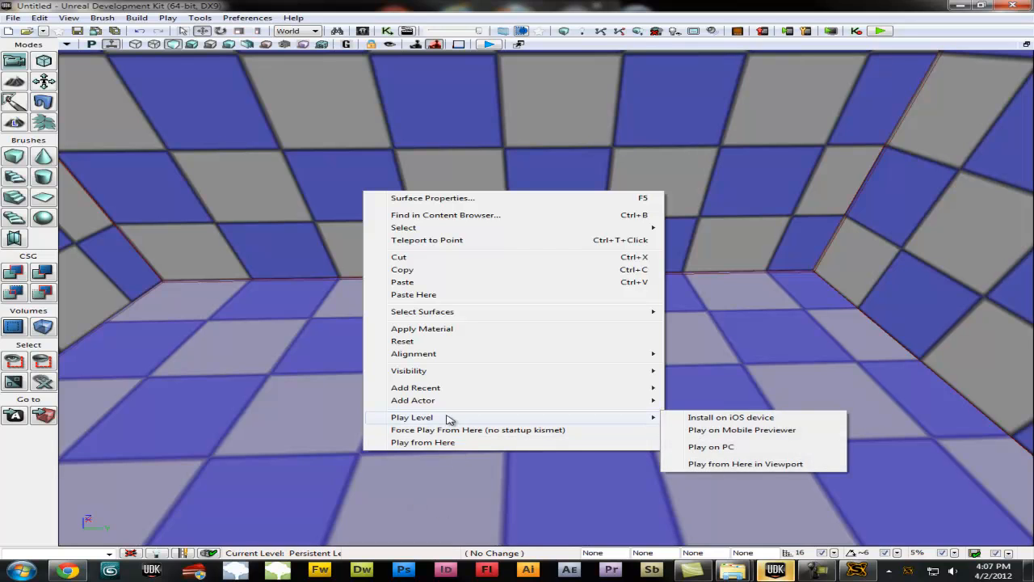
mouse_move(473, 418)
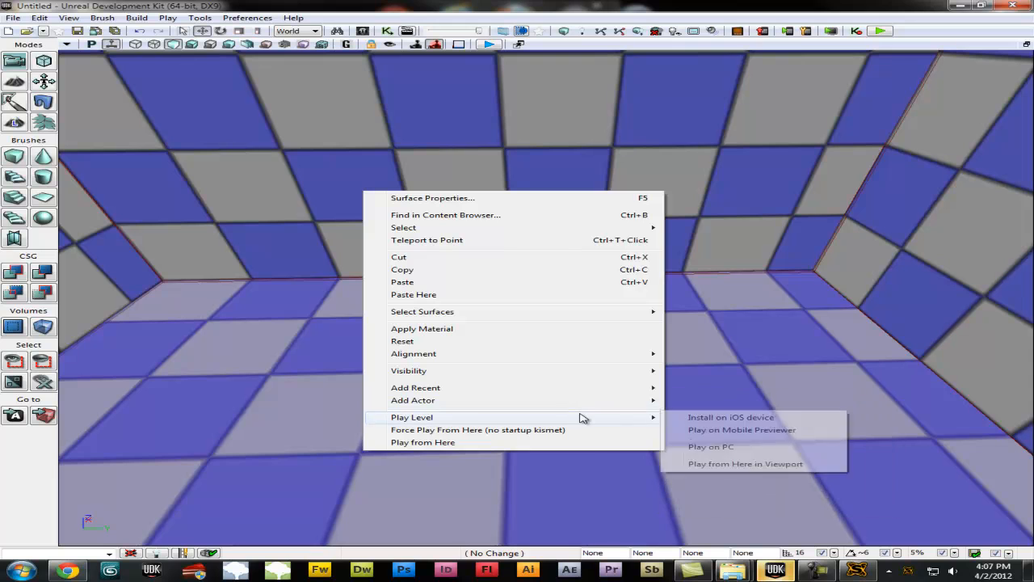
left_click(475, 442)
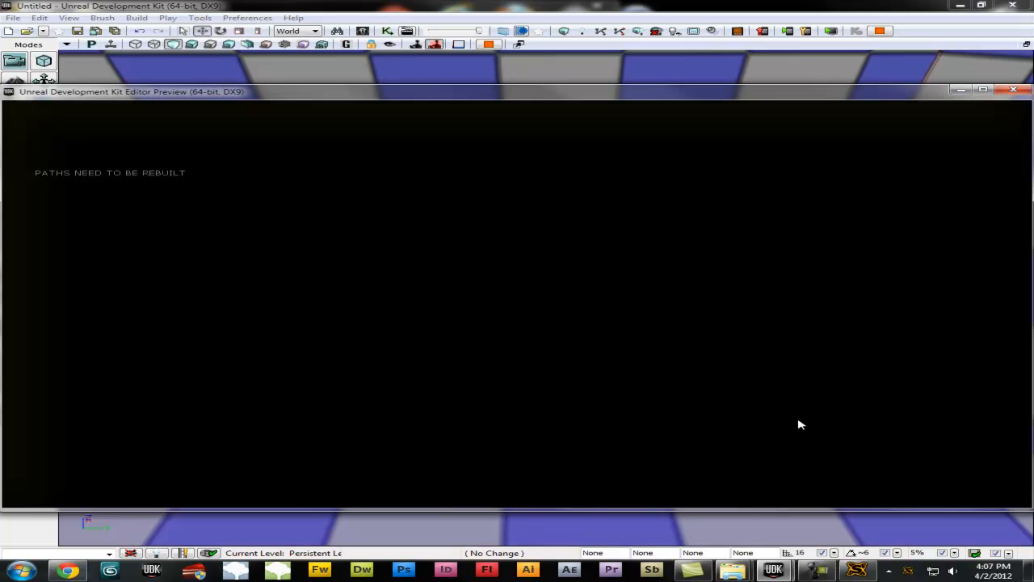
key("Escape")
Add a point light inside the room and position it above the floor.
right_click_drag(841, 390, 665, 351)
left_click_drag(665, 351, 691, 406)
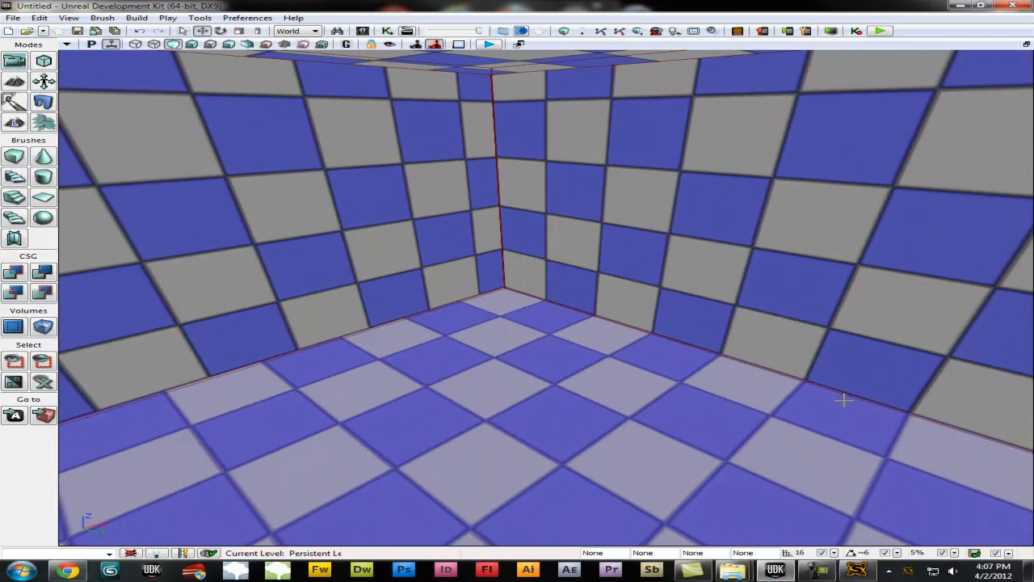
left_click(505, 462)
left_click_drag(505, 433, 528, 181)
right_click_drag(528, 181, 452, 293)
left_click_drag(346, 248, 258, 263)
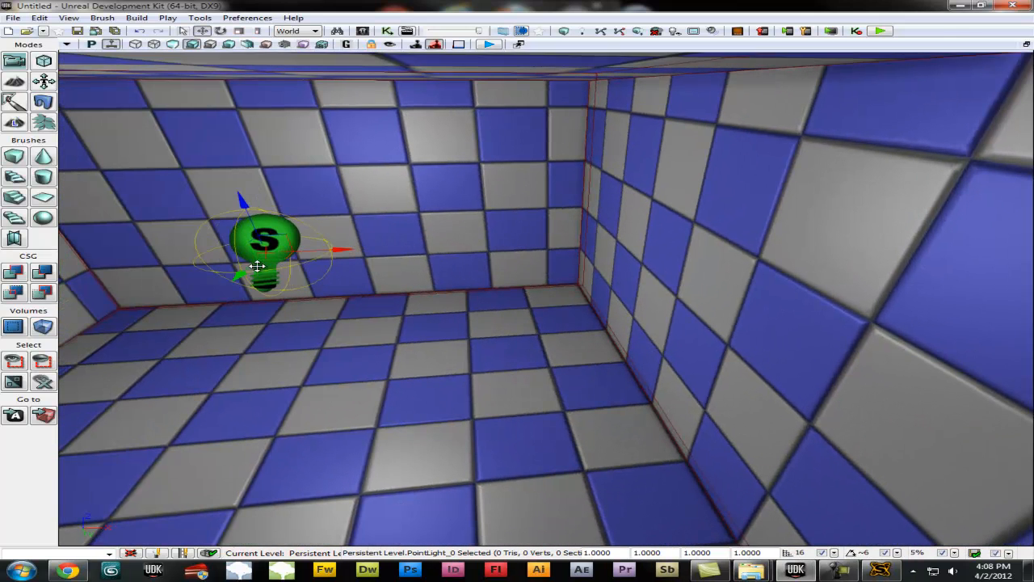
right_click_drag(406, 302, 378, 306)
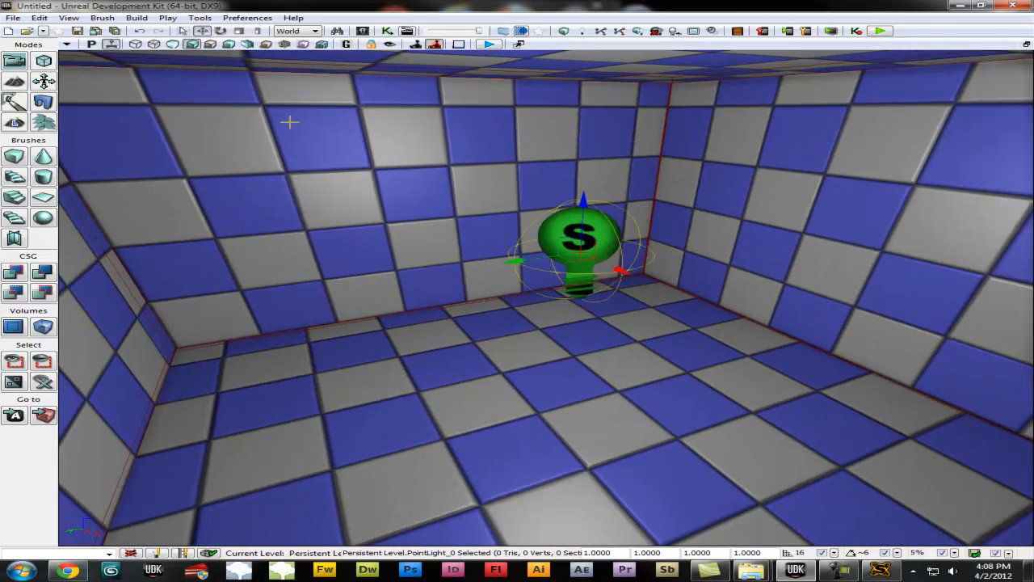
Compare the room in the Unlit, Lit and Detail Lighting view modes.
left_click(172, 45)
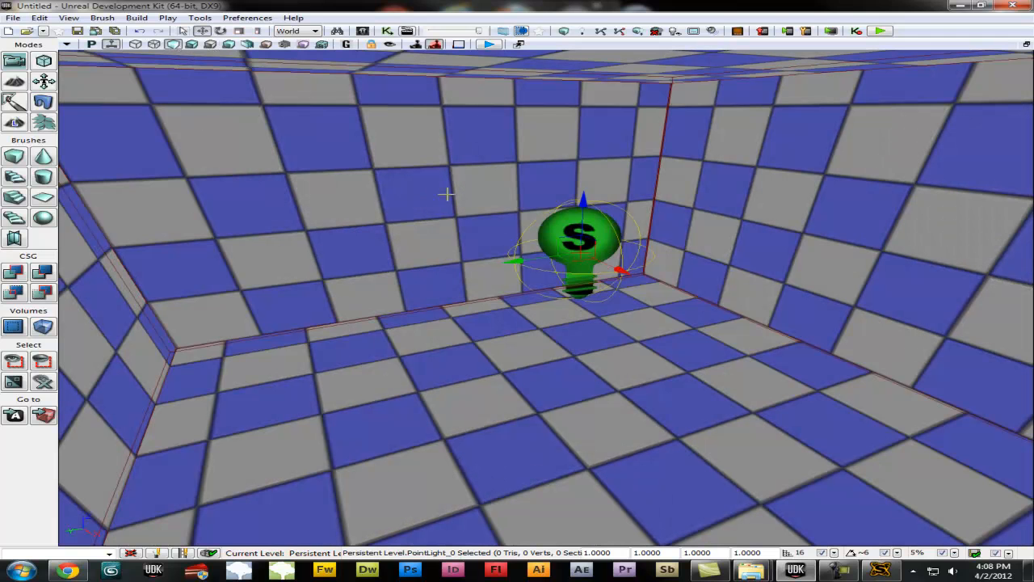
left_click(190, 46)
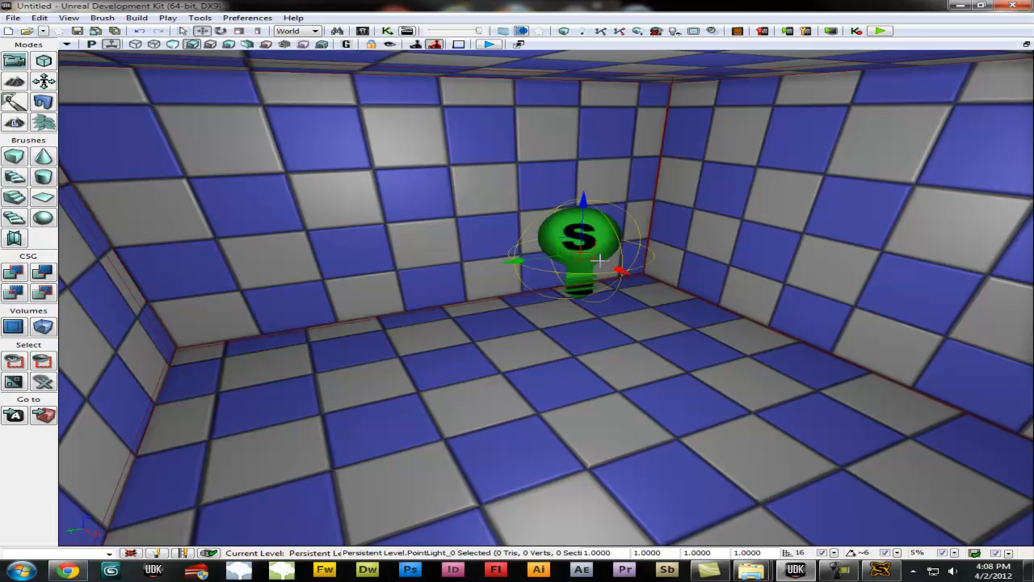
left_click(211, 45)
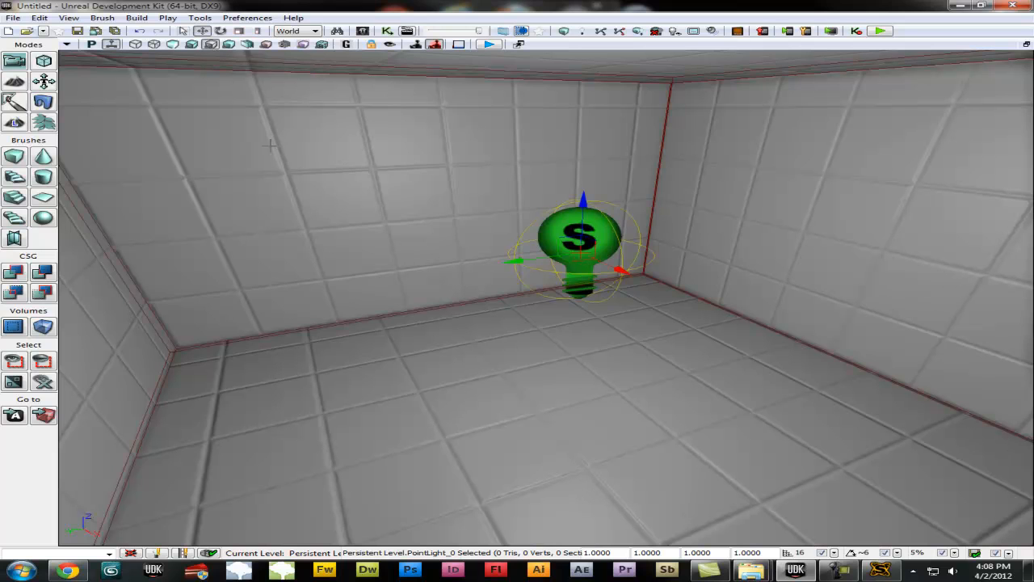
View the room in the Lighting Only and Light Complexity modes and return to the Lit view.
left_click(229, 45)
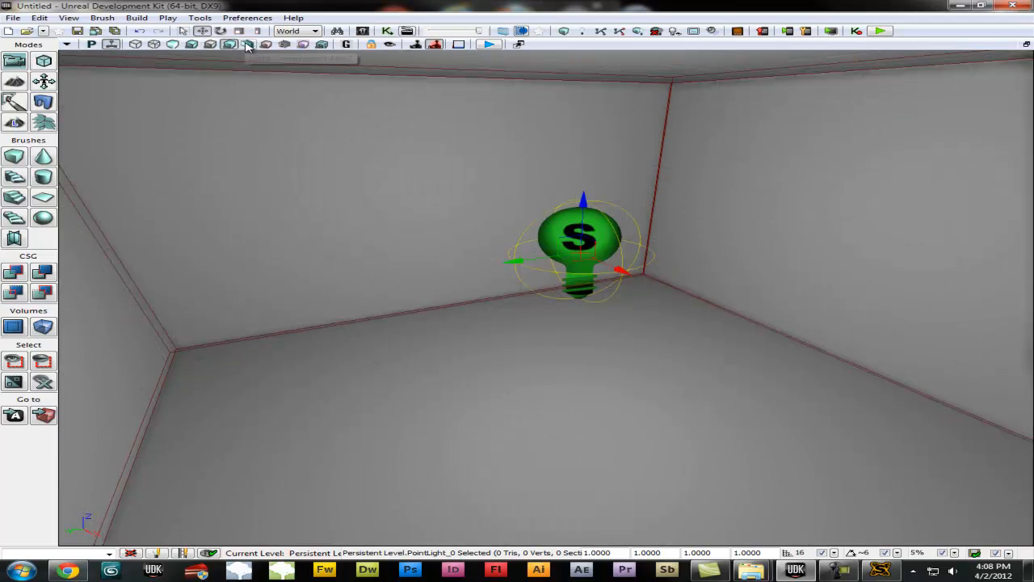
left_click(246, 45)
left_click_drag(449, 277, 532, 288)
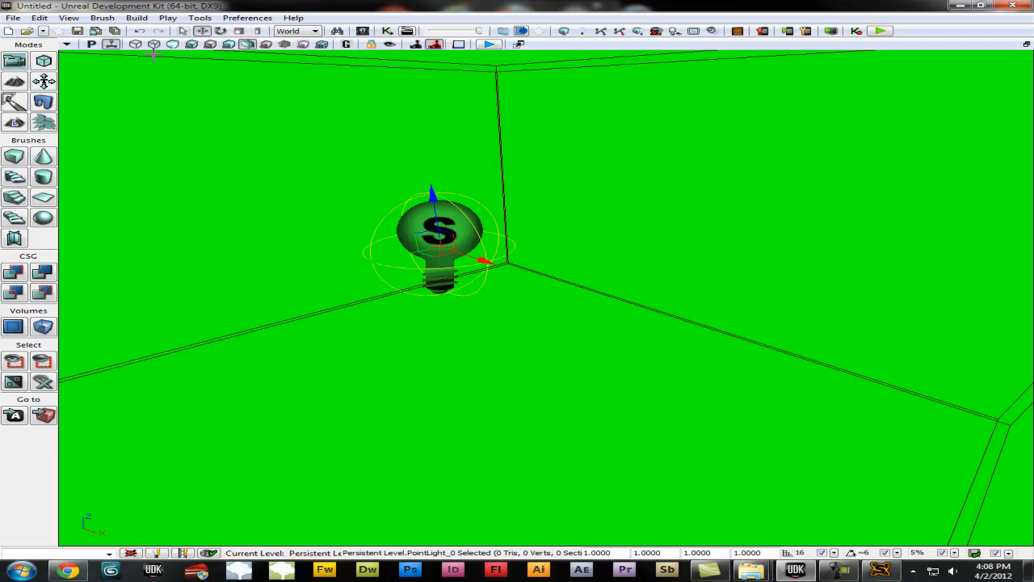
left_click(191, 44)
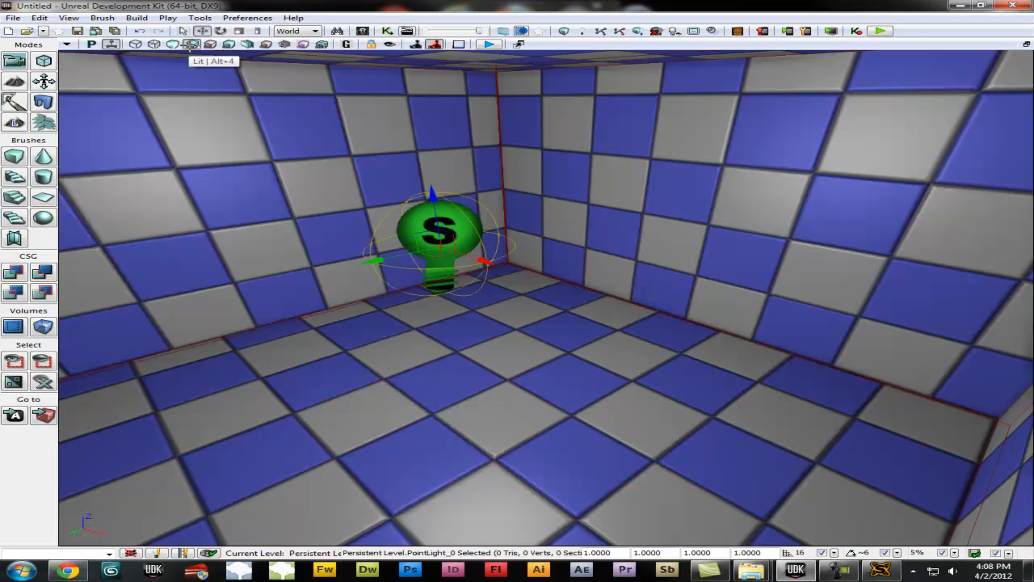
mouse_move(589, 293)
left_mouse_down()
mouse_move(473, 311)
mouse_move(597, 309)
left_mouse_up()
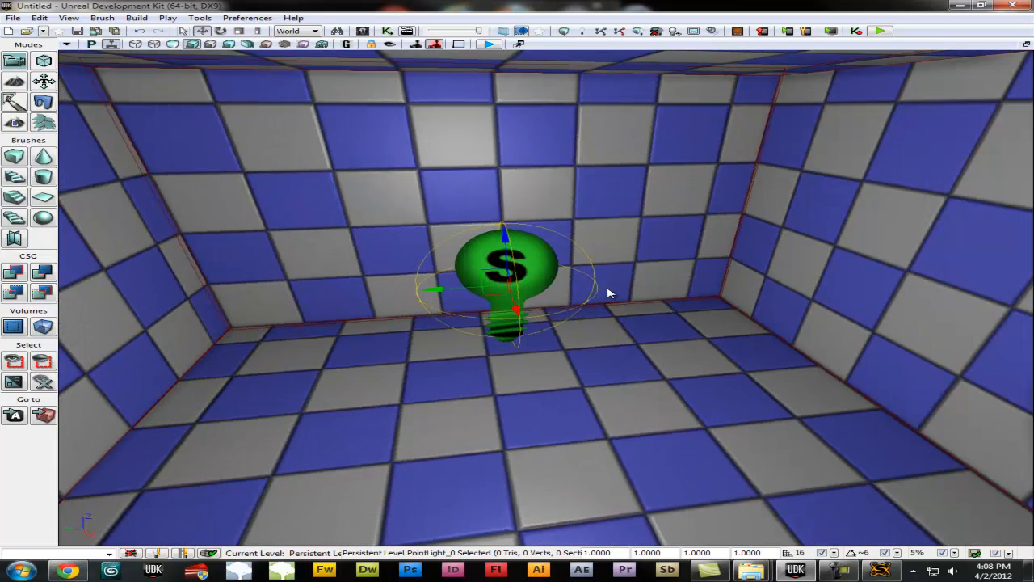
Build the lighting at Preview quality with Lightmass, and close the Swarm Agent and map check windows.
left_click(580, 32)
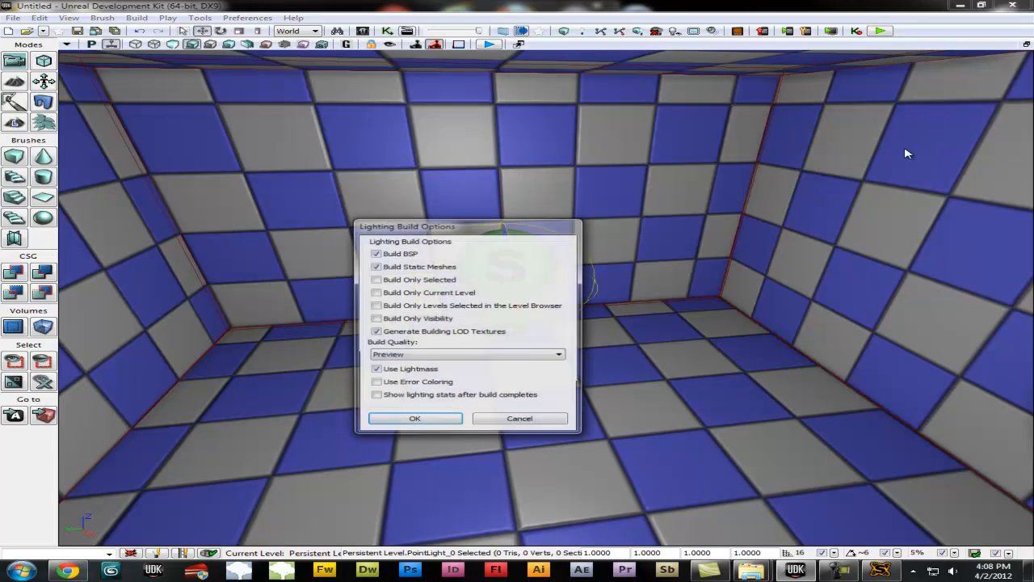
left_click(412, 421)
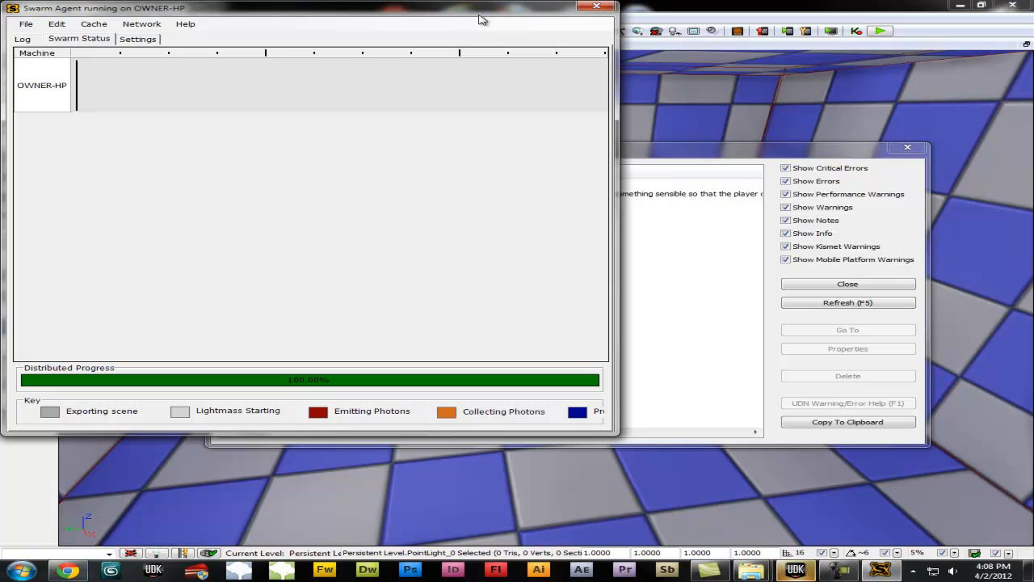
left_click_drag(460, 20, 473, 38)
left_click(609, 25)
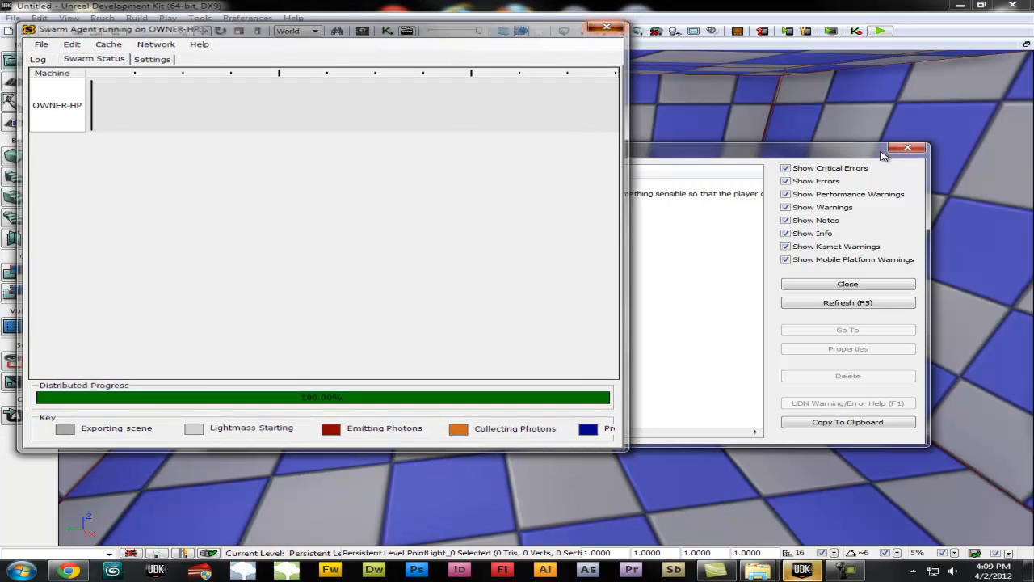
left_click(848, 283)
Try to play the level from its start, play it from a spot on the room's floor instead, and exit the preview.
left_click(879, 31)
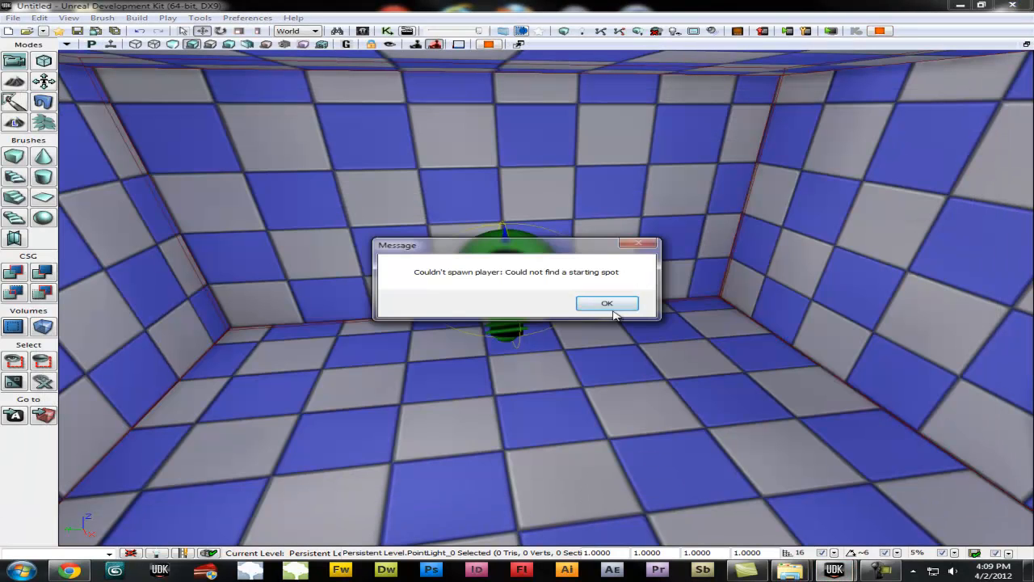
left_click(607, 304)
left_click(561, 414)
right_click(560, 414)
left_click(621, 391)
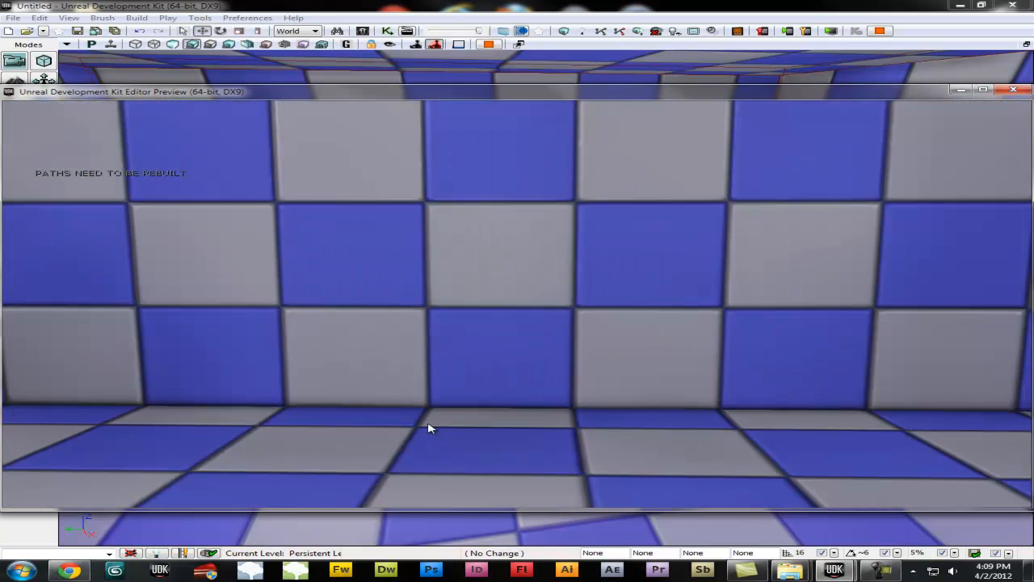
key("Escape")
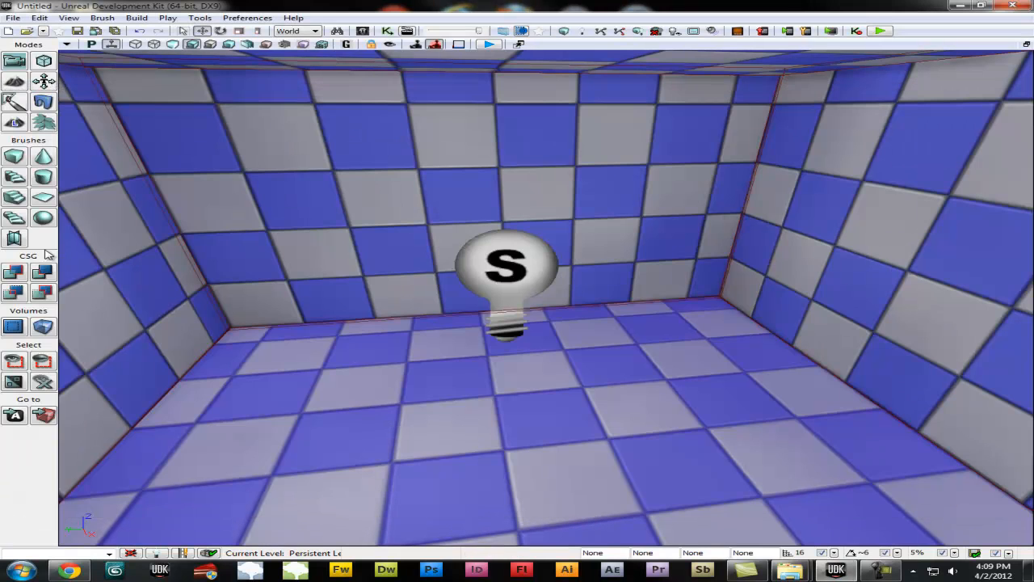
Set the Default Game Type to UTDeathmatch in the World Properties and close the properties window.
left_click(12, 18)
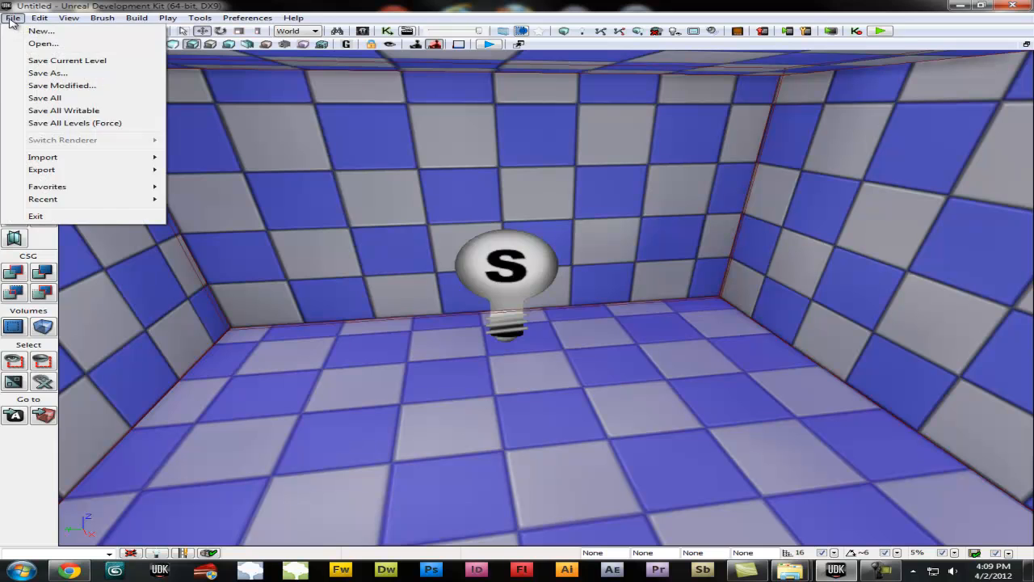
mouse_move(37, 18)
mouse_move(68, 21)
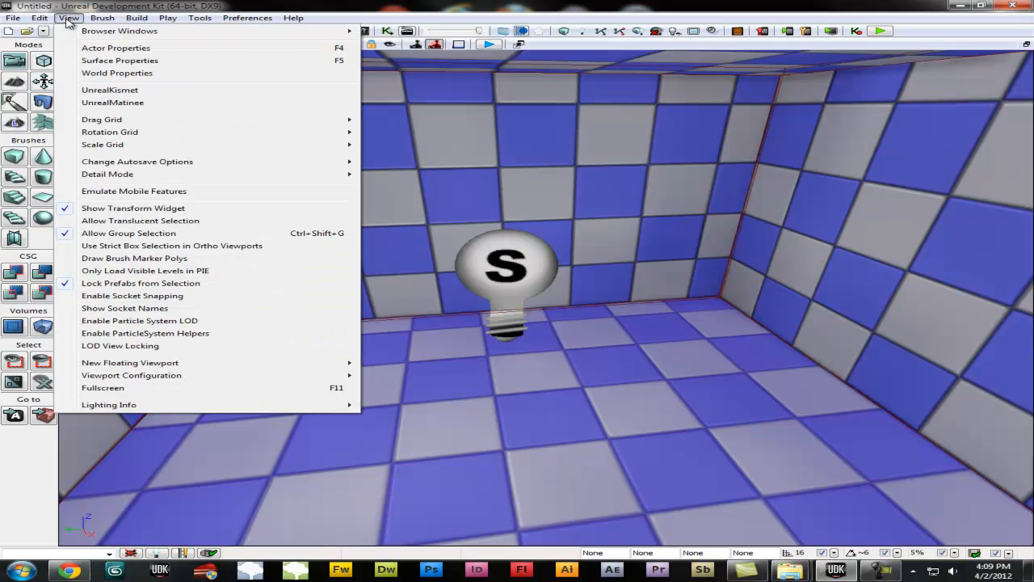
left_click(111, 73)
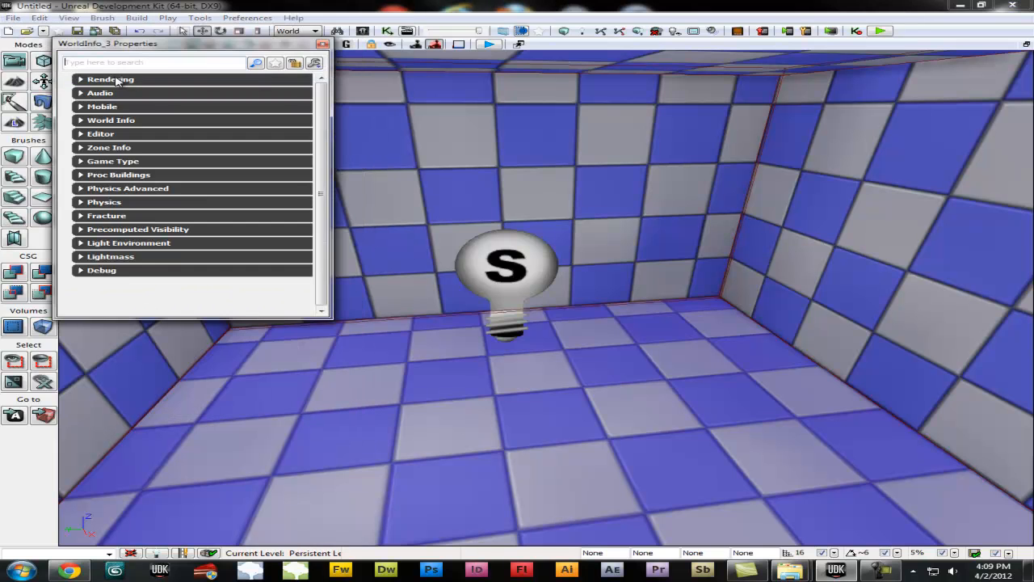
left_click_drag(331, 71, 577, 71)
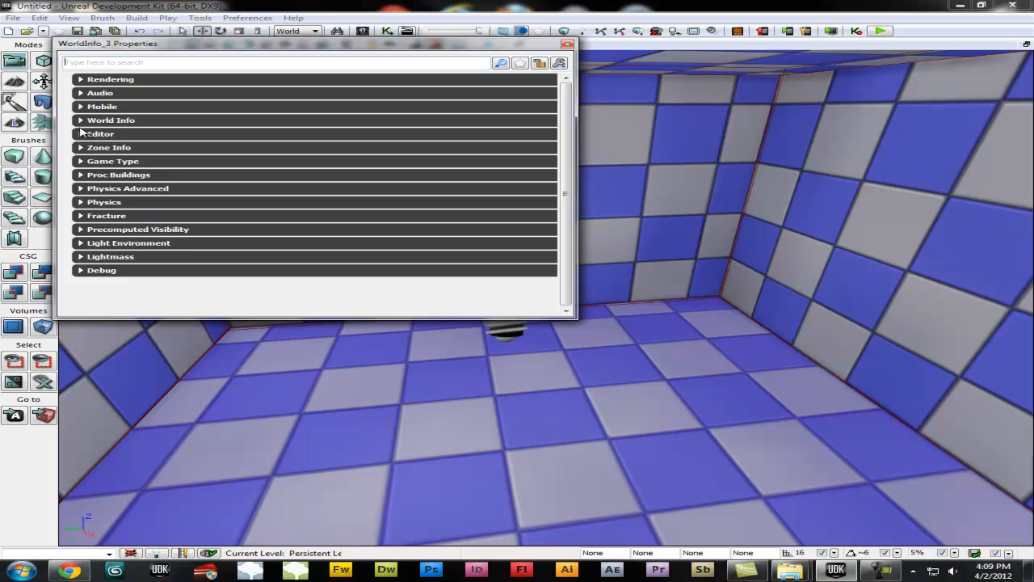
left_click(80, 120)
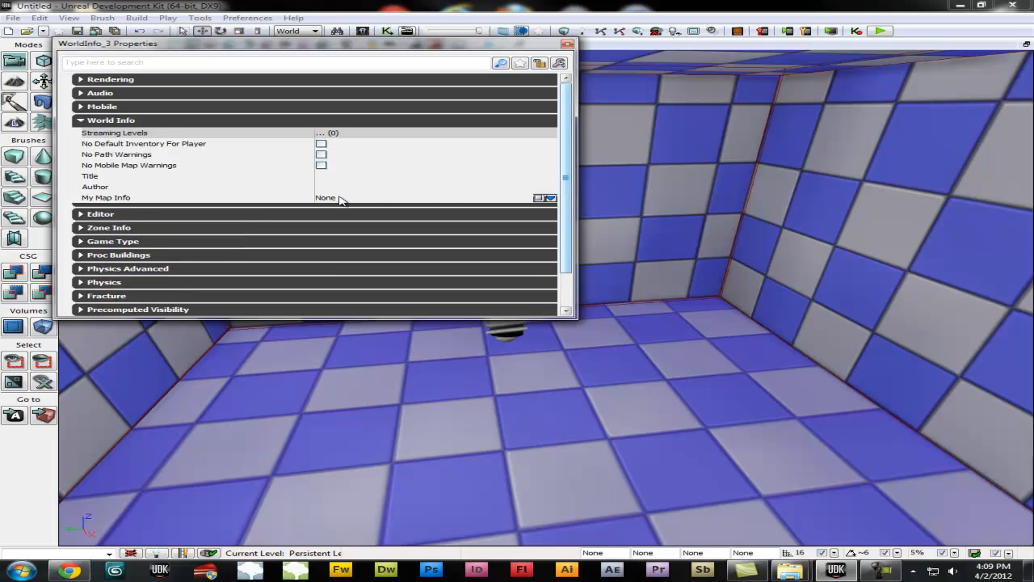
mouse_move(566, 200)
left_mouse_down()
mouse_move(566, 211)
mouse_move(565, 200)
left_mouse_up()
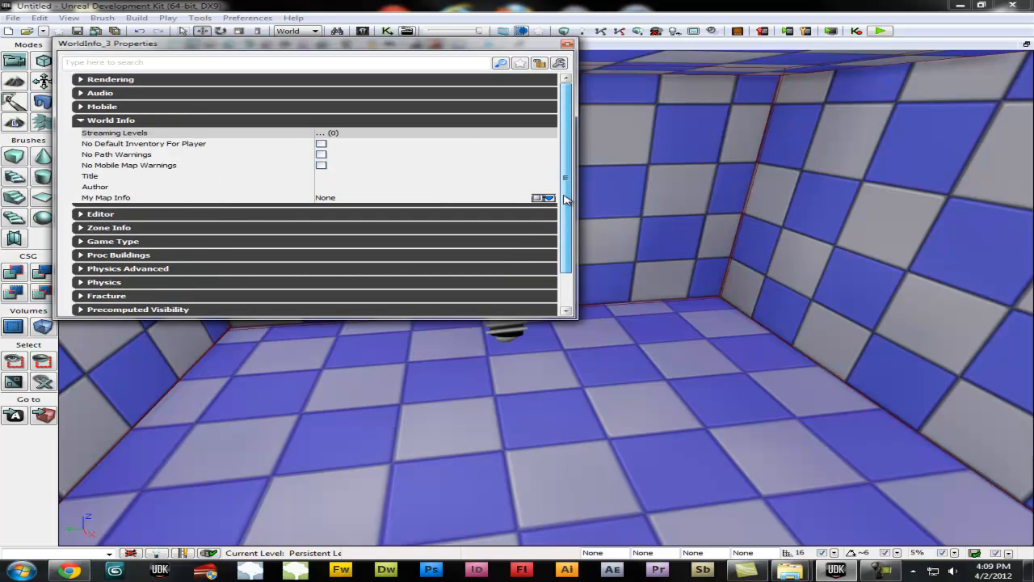
left_click(81, 120)
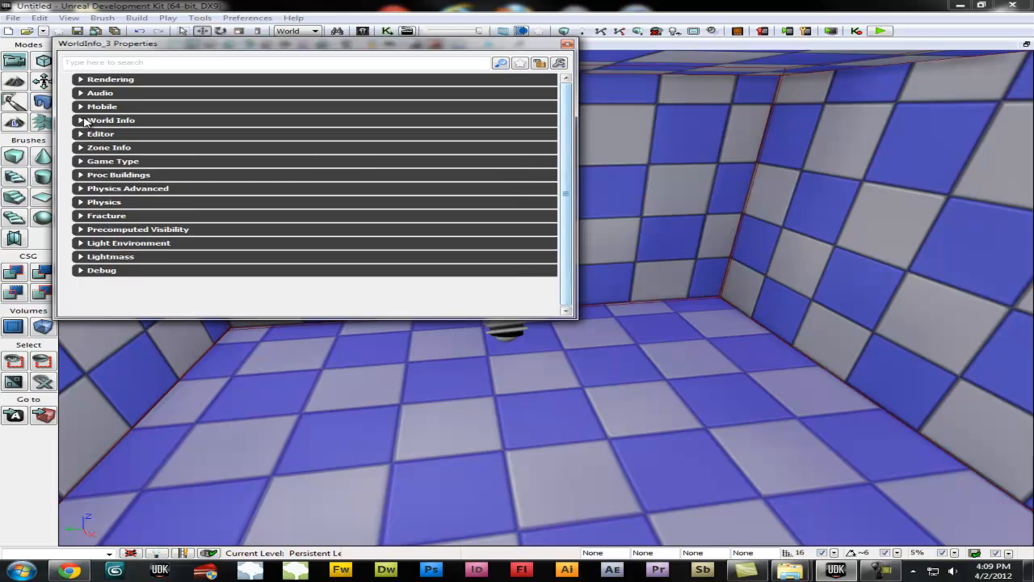
left_click(81, 162)
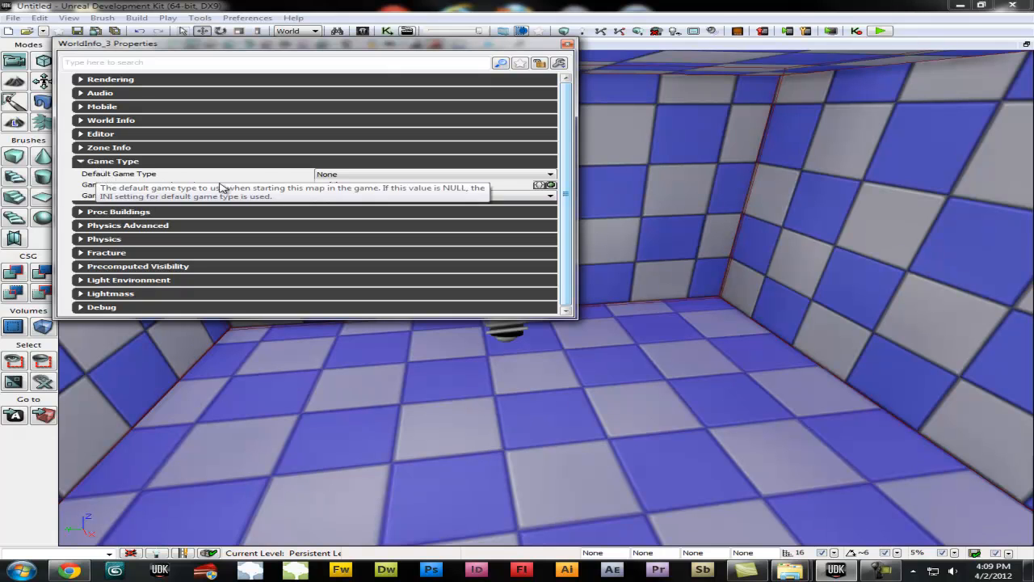
left_click(378, 175)
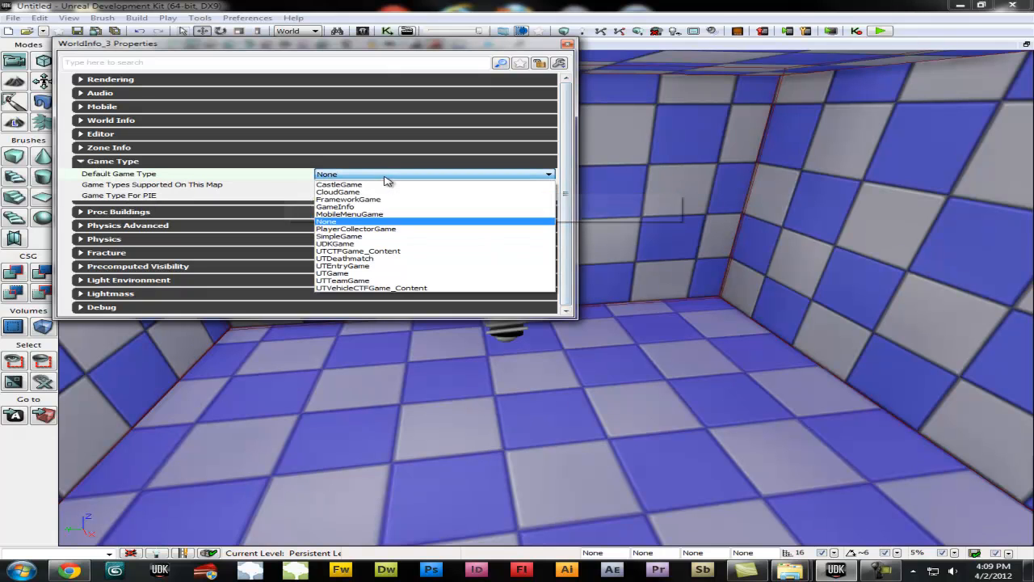
left_click(360, 259)
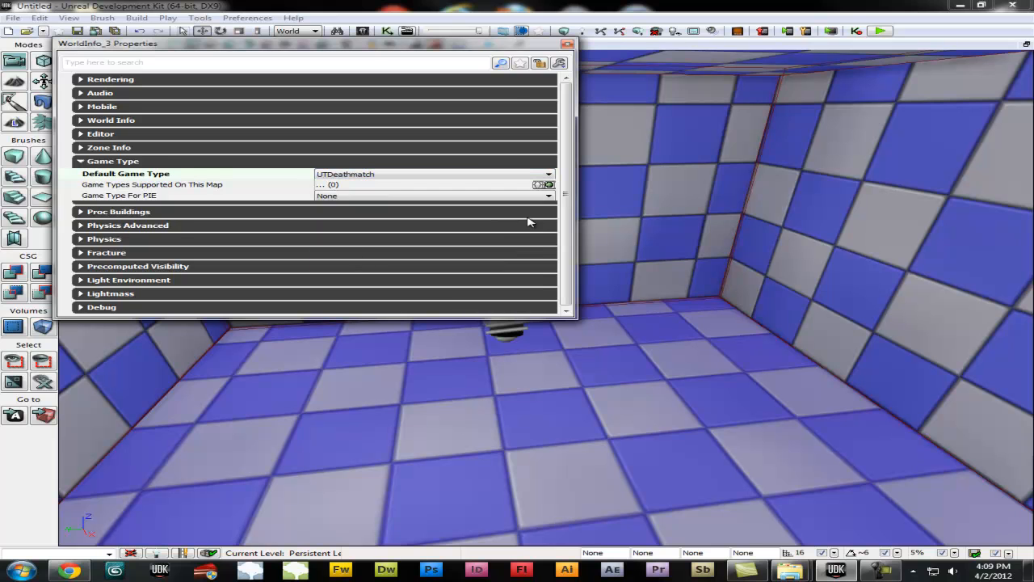
left_click(567, 44)
Try to play the level from its start, and launch it from a spot on the room's back wall instead.
left_click(880, 31)
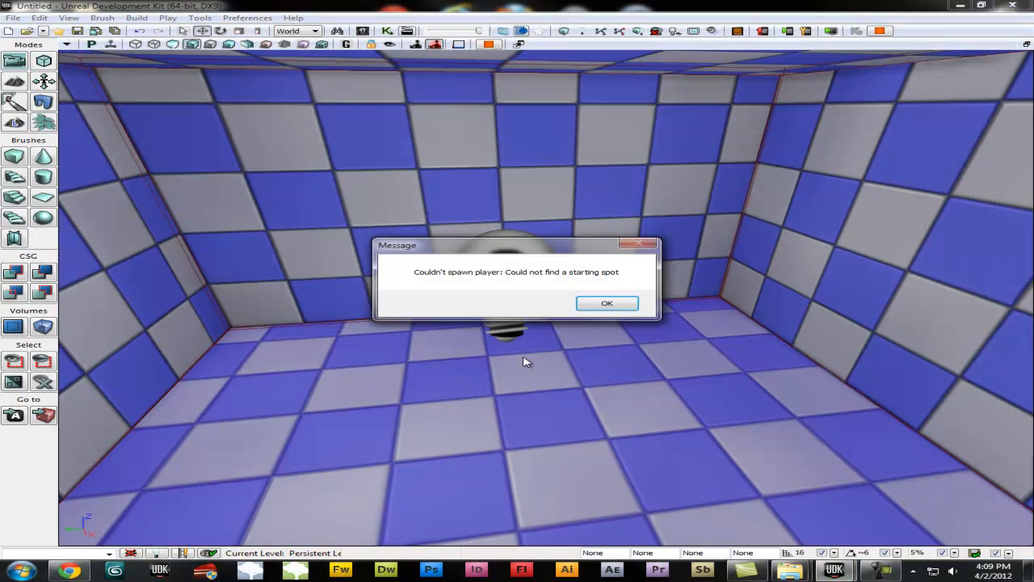
left_click(606, 303)
right_click(553, 122)
mouse_move(608, 353)
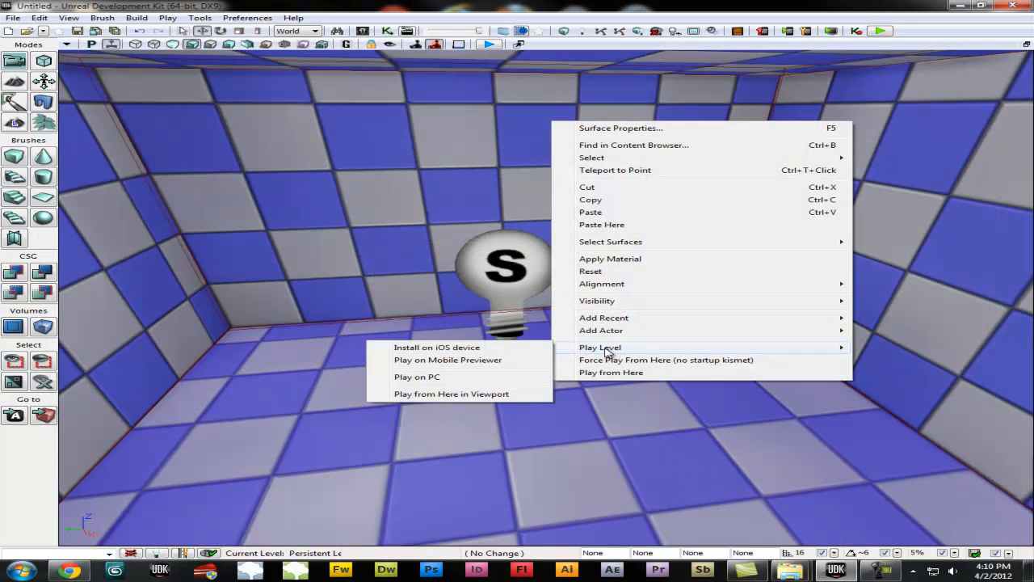
left_click(646, 372)
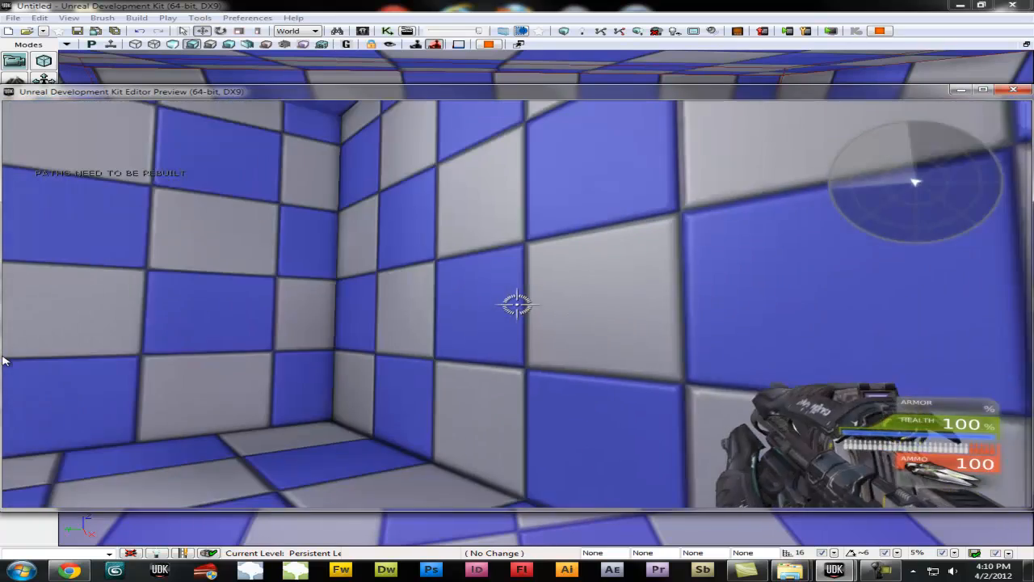
Test the deathmatch preview by firing the weapon and walking around the room, and exit the preview.
left_click(3, 357)
right_click(3, 358)
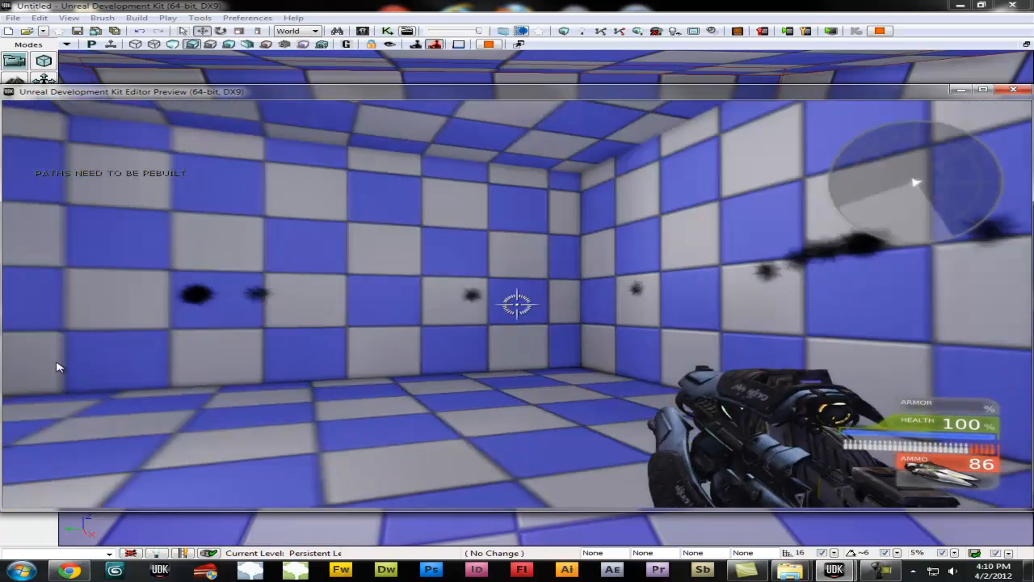
key("w")
left_click(46, 373)
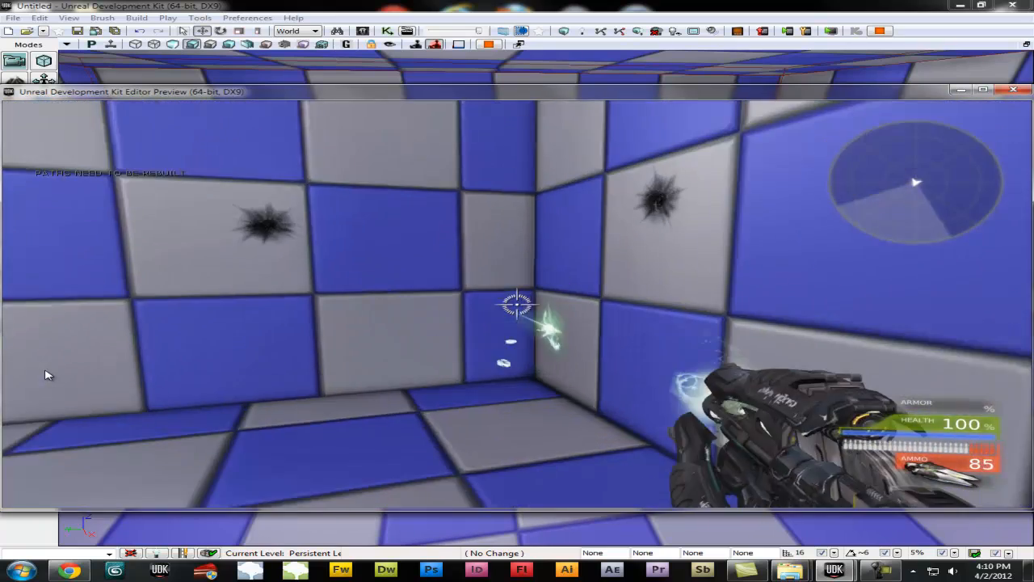
key("s")
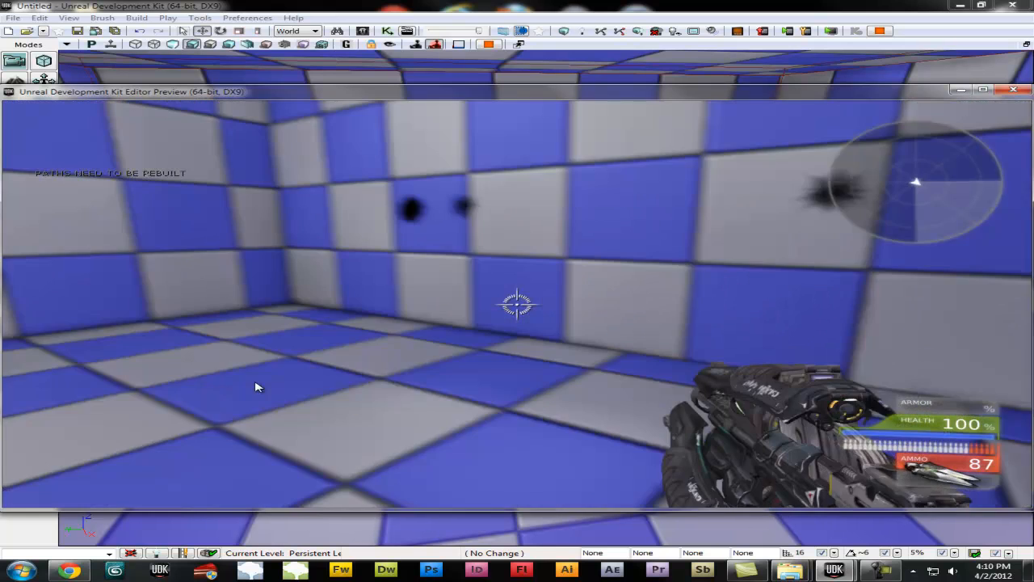
key("w")
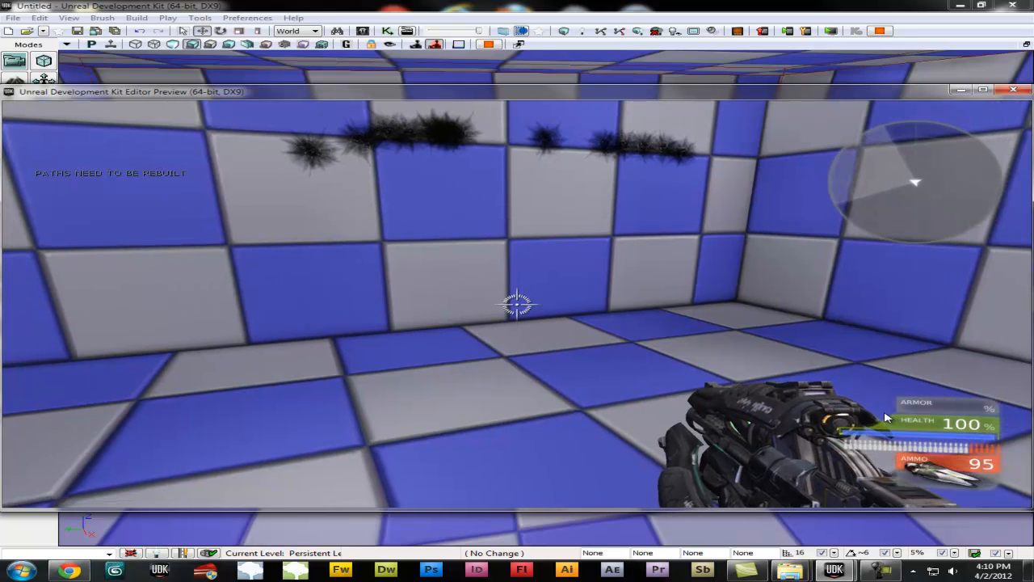
key("Escape")
Exit the preview and show only the materials of the UDKGame package in the Content Browser.
right_click_drag(796, 387, 515, 97)
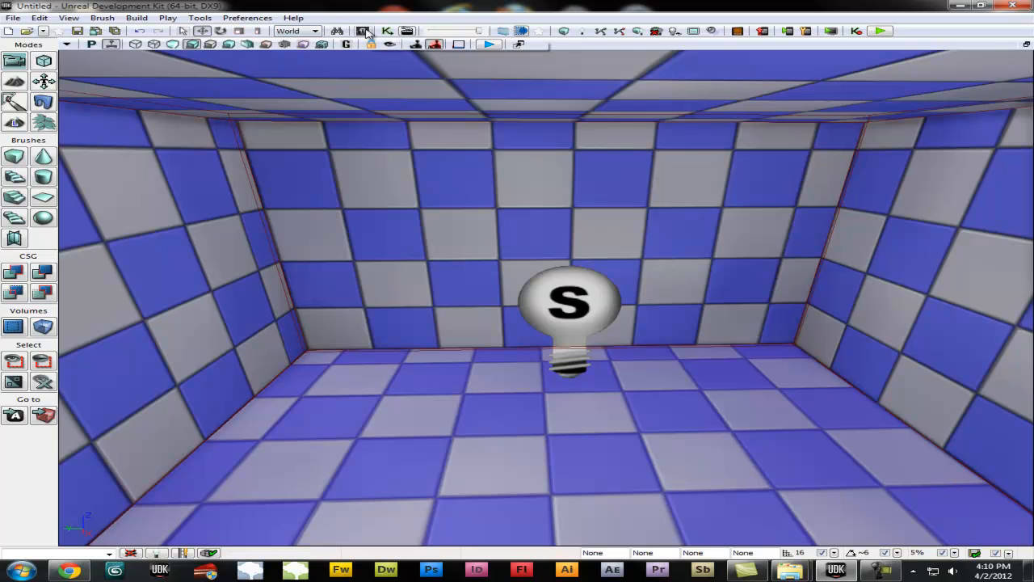
left_click(363, 30)
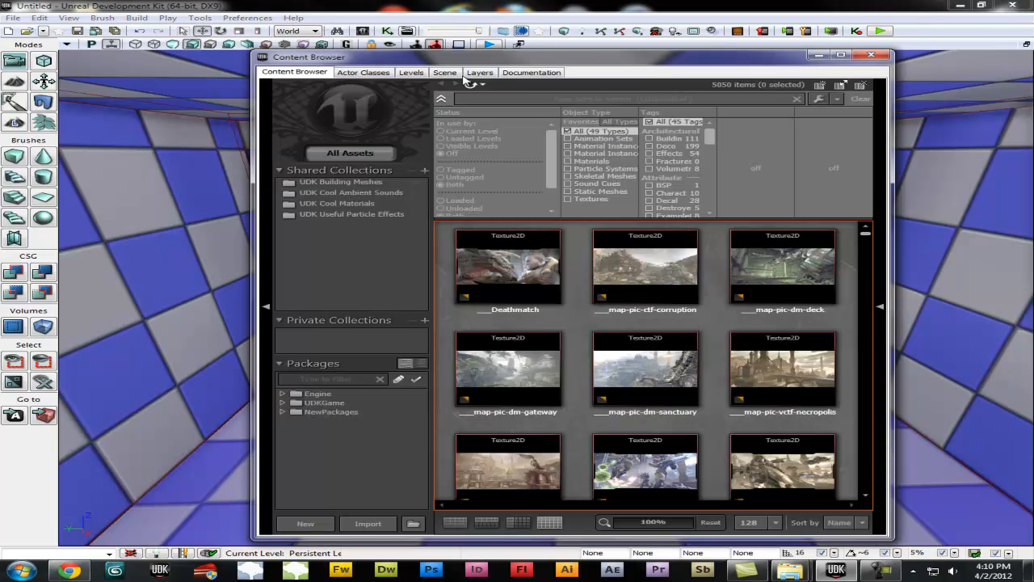
left_click_drag(507, 58, 541, 60)
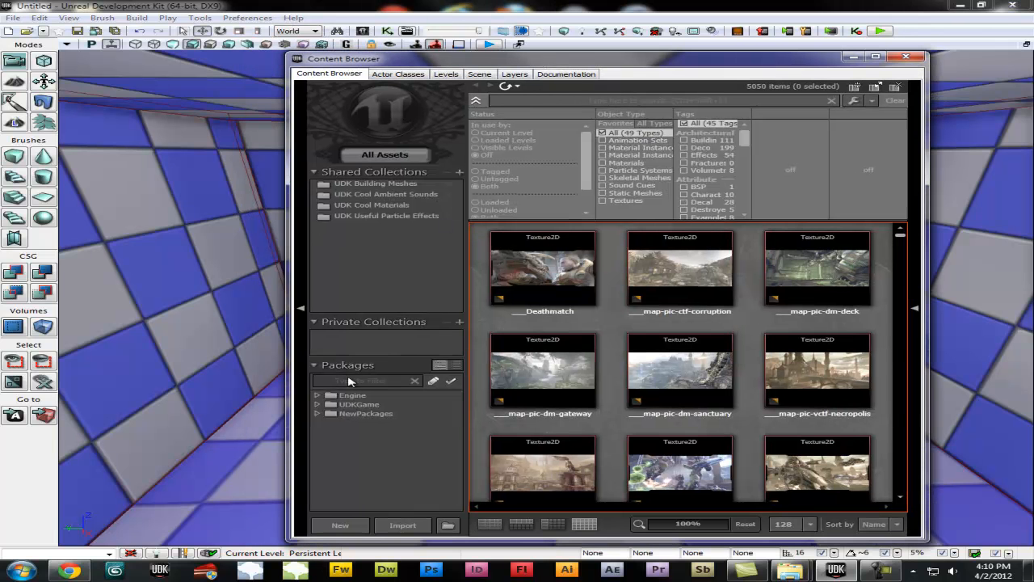
left_click(358, 405)
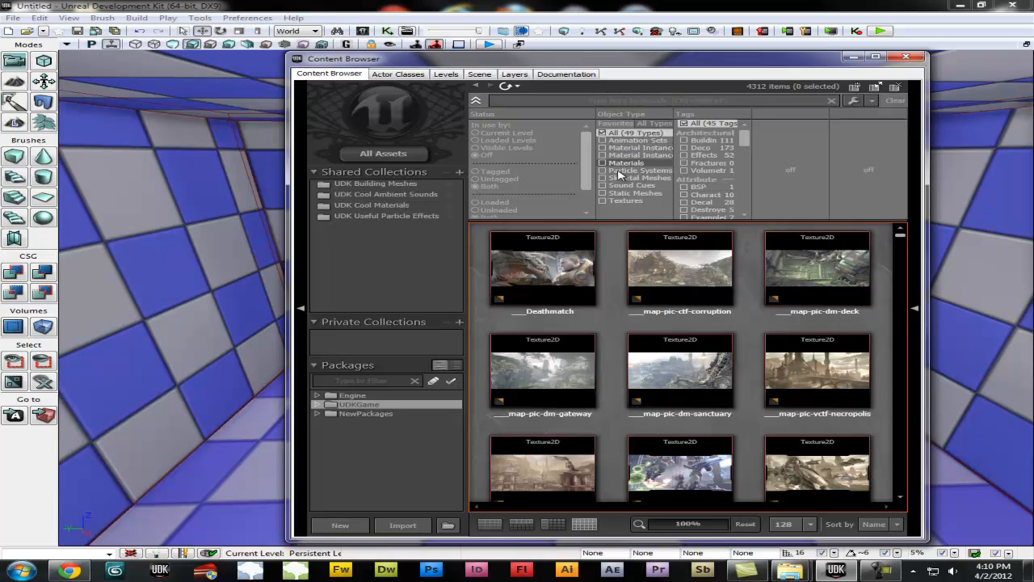
left_click(602, 164)
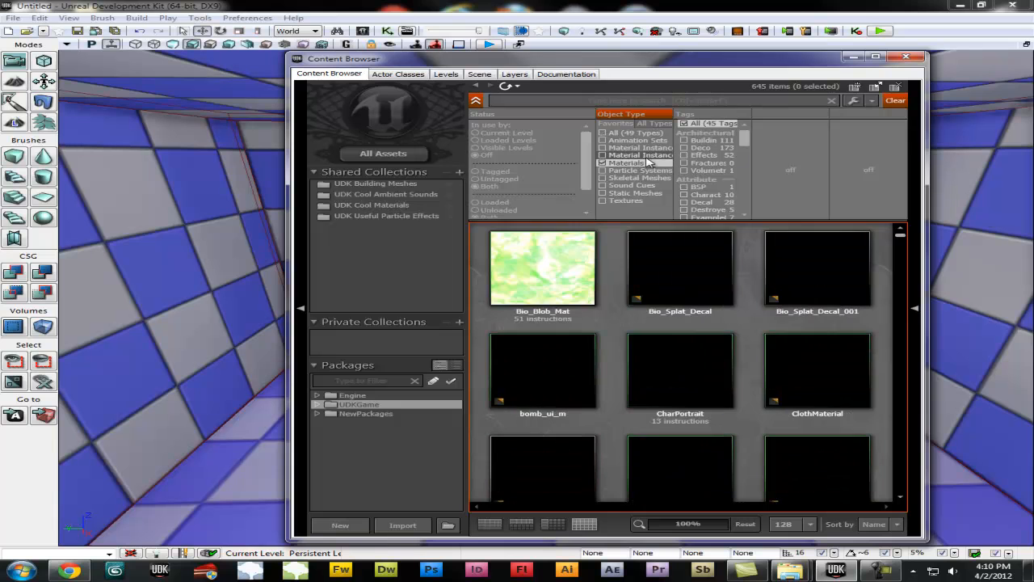
Find the M_BlockWall_02_D brick material and apply it to the room's left wall.
scroll(731, 322, "down", 10)
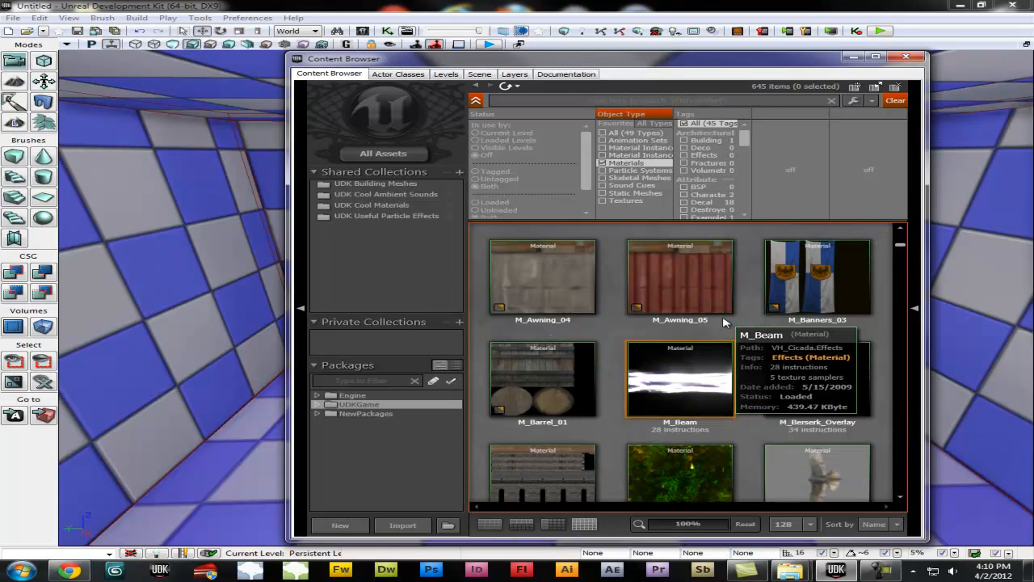
scroll(723, 323, "down", 8)
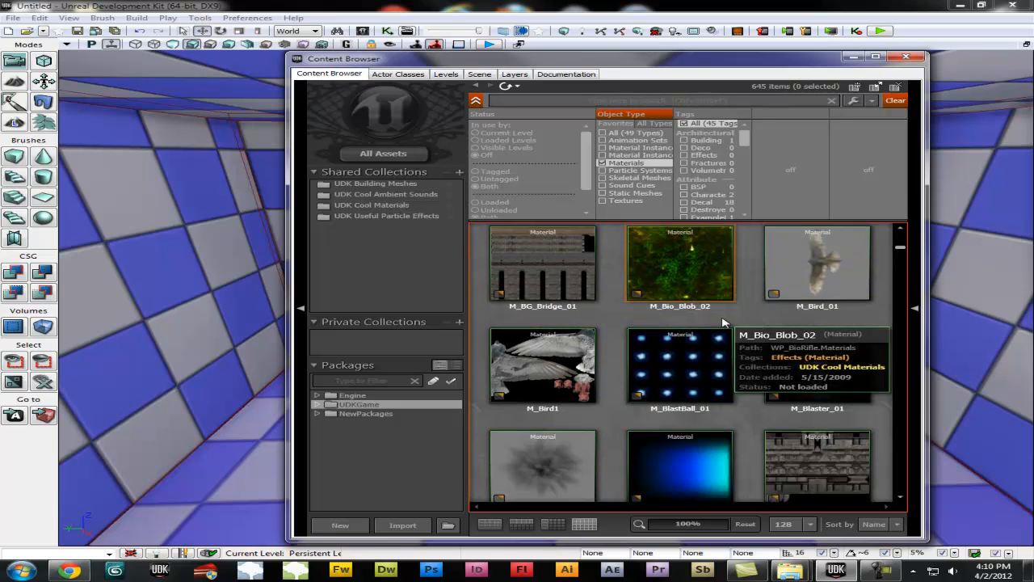
scroll(749, 417, "down", 1)
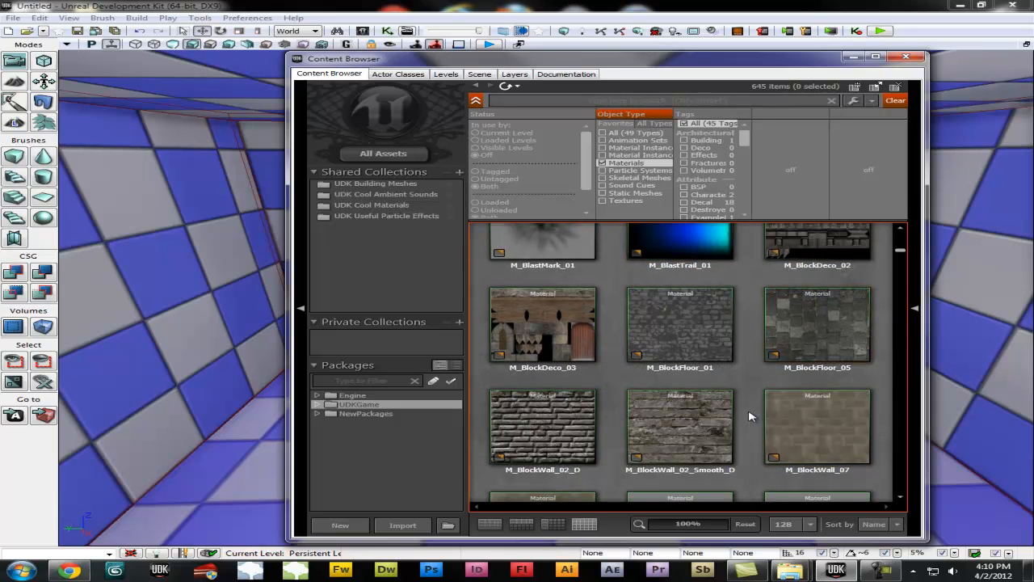
left_click(563, 430)
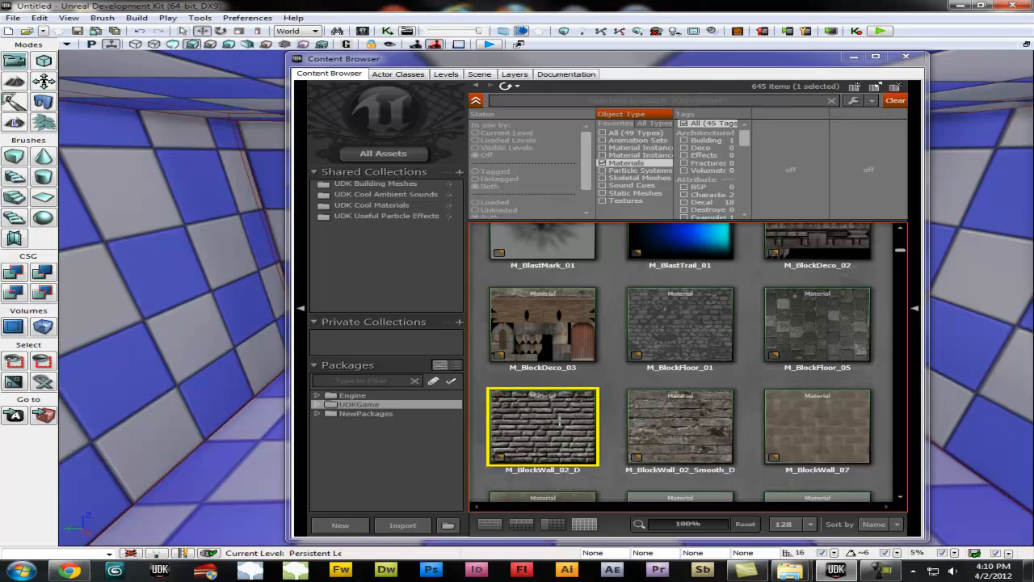
left_click_drag(562, 421, 270, 185)
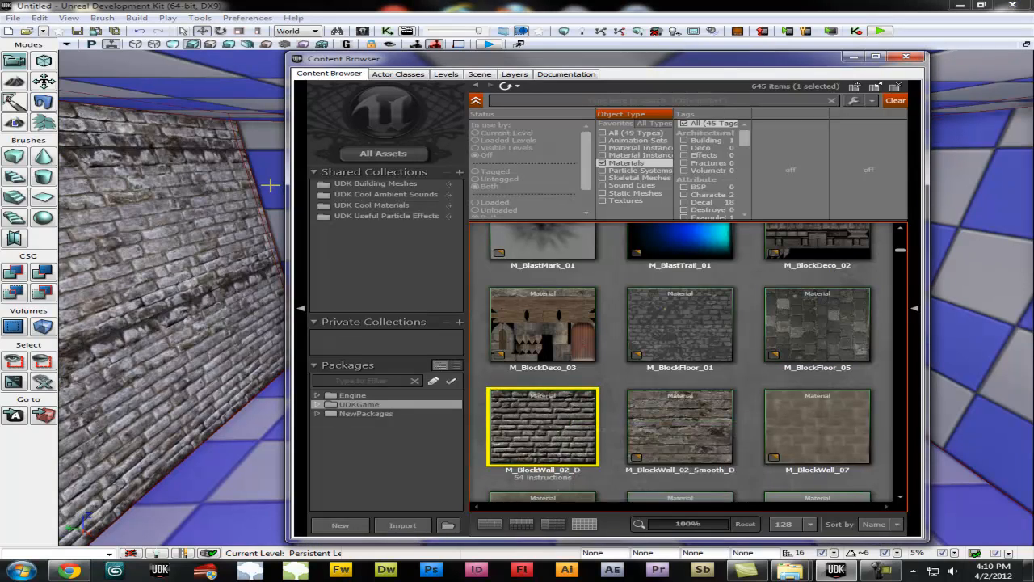
Move the Content Browser aside and apply M_BlockWall_02_D to the three remaining walls.
left_click_drag(621, 66, 1033, 110)
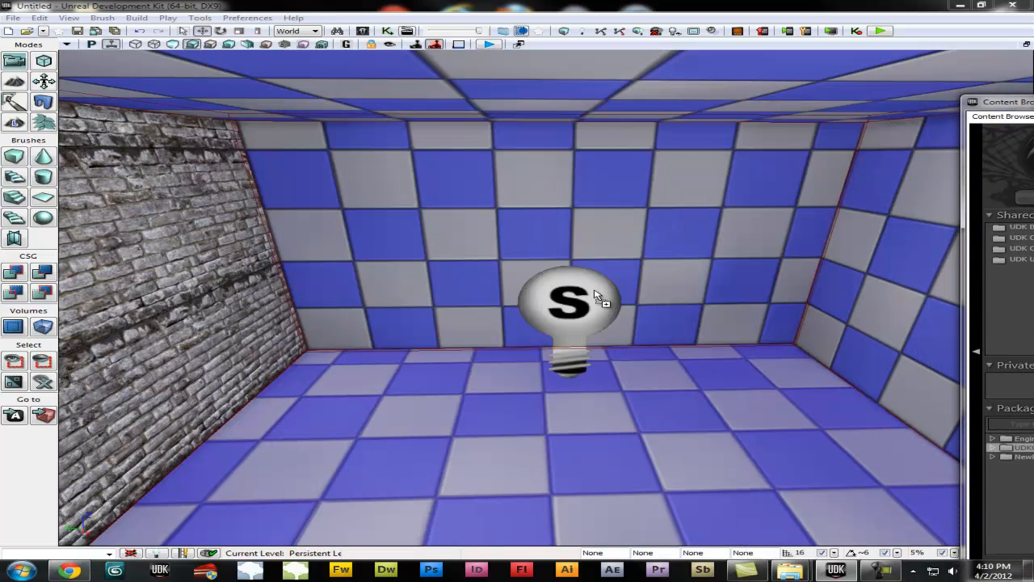
left_click_drag(595, 305, 638, 255)
left_click_drag(1002, 102, 1033, 89)
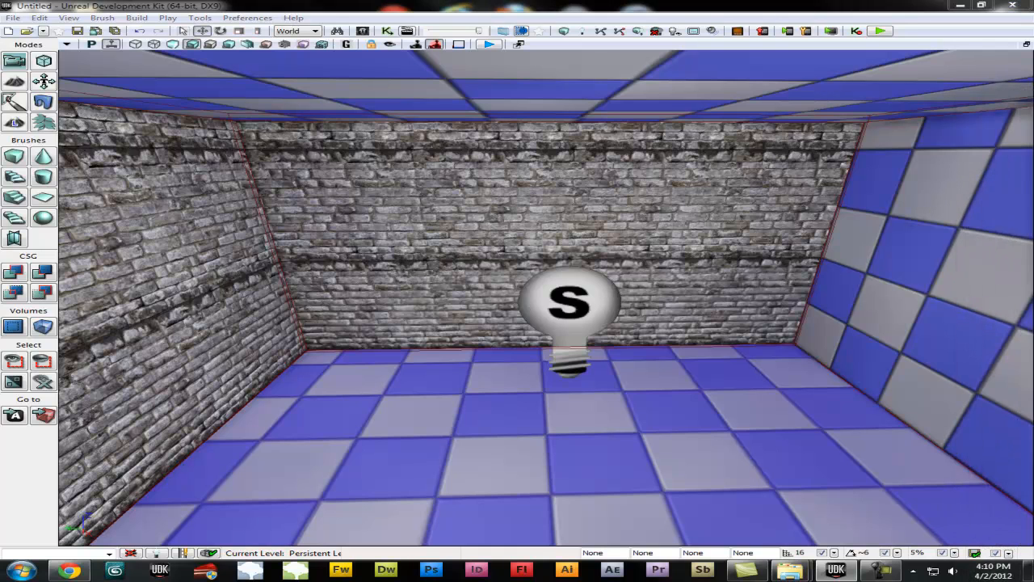
left_click_drag(869, 309, 864, 293)
left_click_drag(495, 305, 1009, 272)
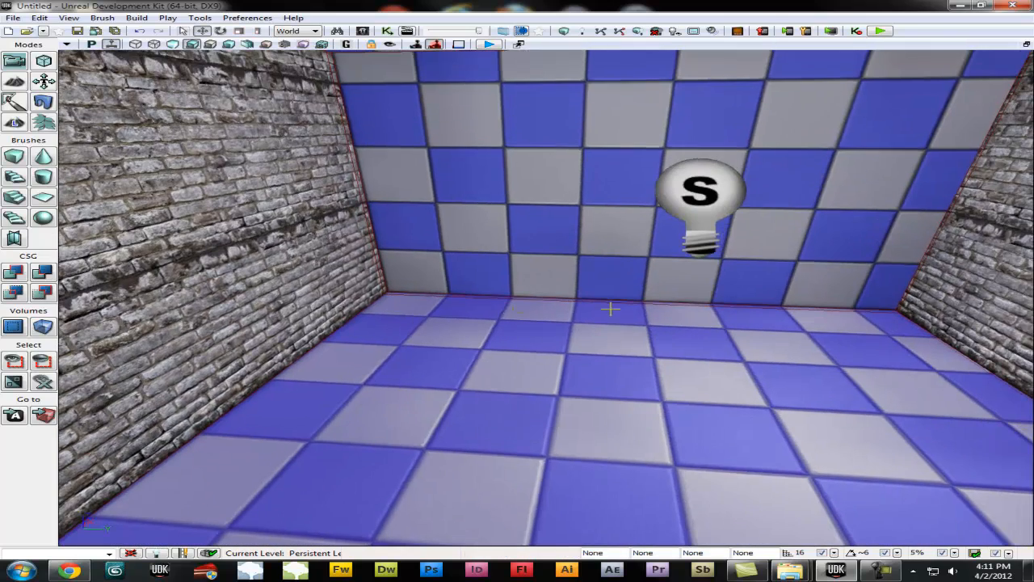
left_click_drag(1033, 311, 524, 180)
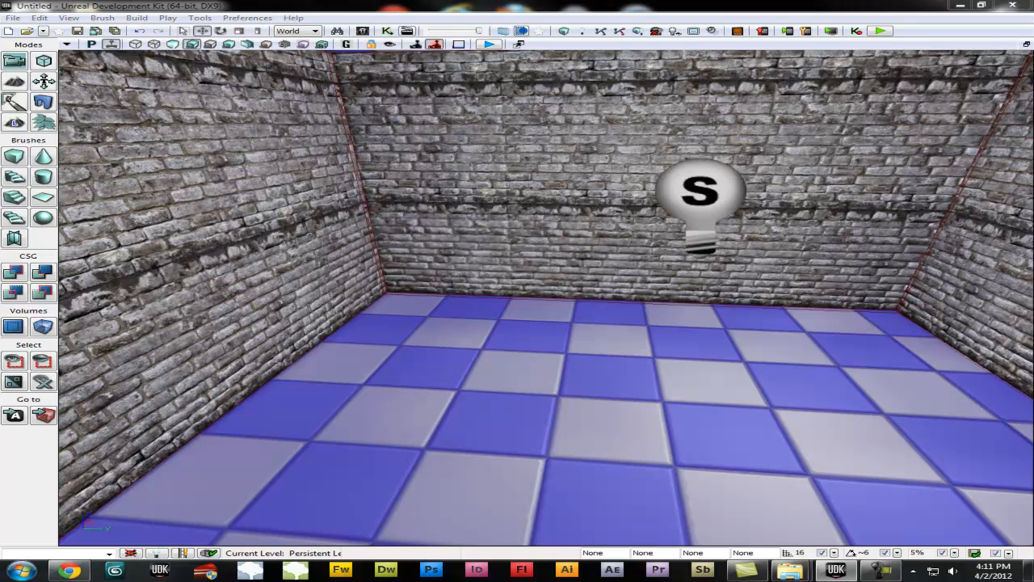
Cover the room's floor and ceiling with a dark grey stone block material.
left_click_drag(738, 391, 748, 388)
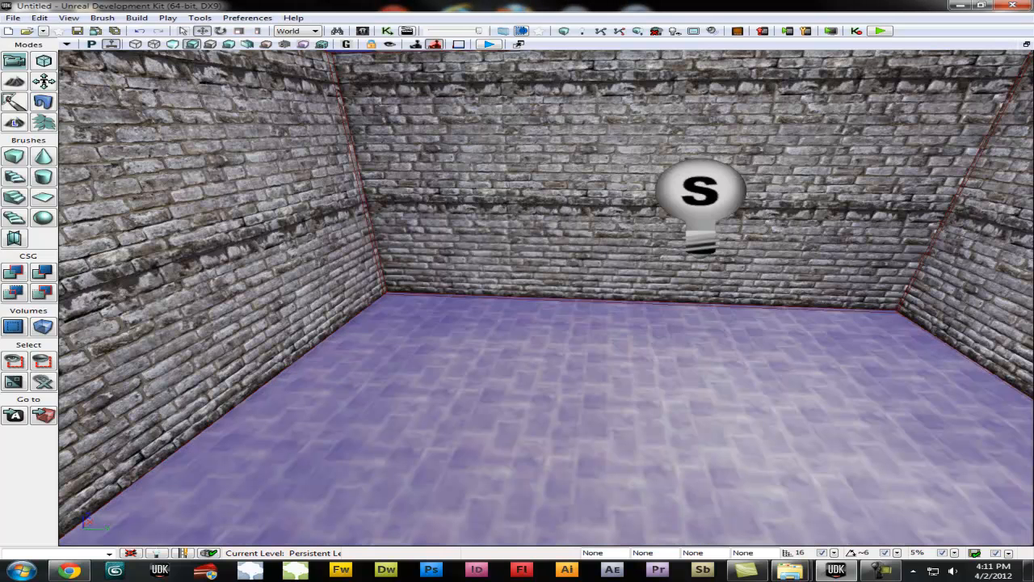
left_click(750, 463, "alt")
right_click_drag(737, 462, 687, 388)
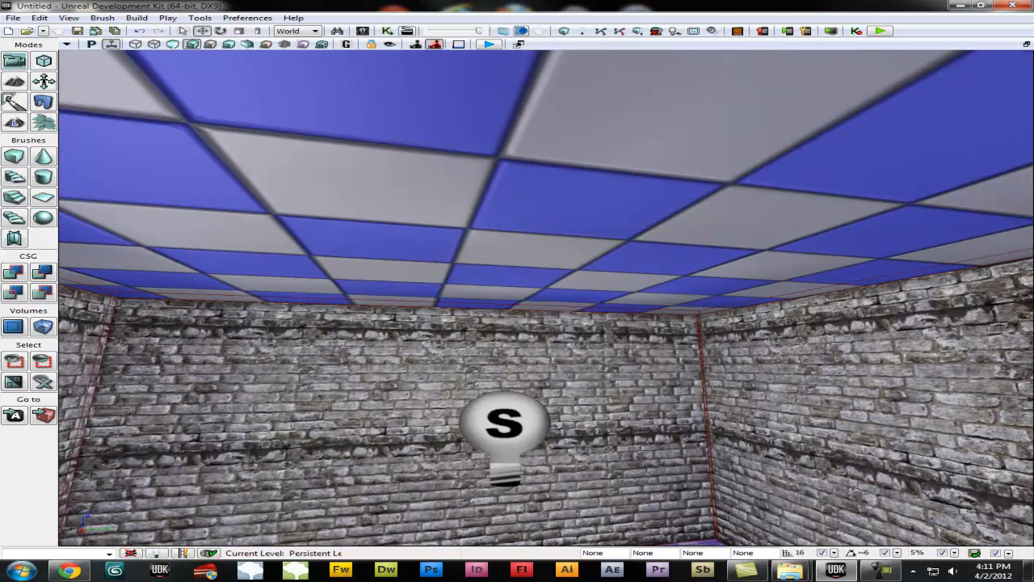
left_click(622, 187, "alt")
right_click_drag(622, 188, 634, 453)
mouse_move(687, 405)
right_mouse_down()
mouse_move(689, 386)
mouse_move(697, 417)
right_mouse_up()
left_click_drag(697, 418, 720, 358)
Select one brick wall and open its surface properties.
right_click_drag(720, 358, 639, 374)
left_click(635, 372)
key("F5")
left_click_drag(727, 292, 364, 103)
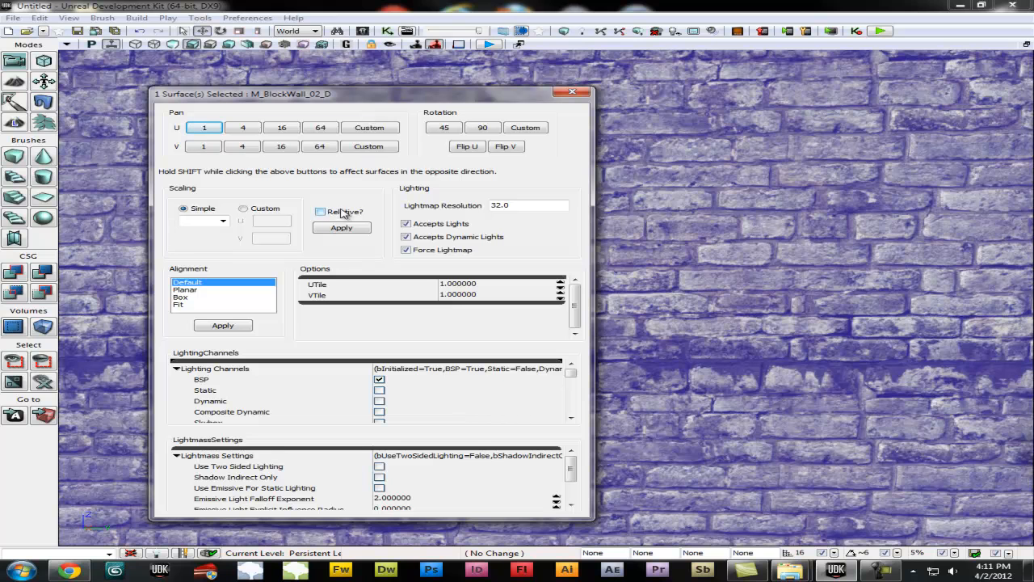
Set both UTile and VTile of the selected brick wall to 0.5.
left_click(466, 284)
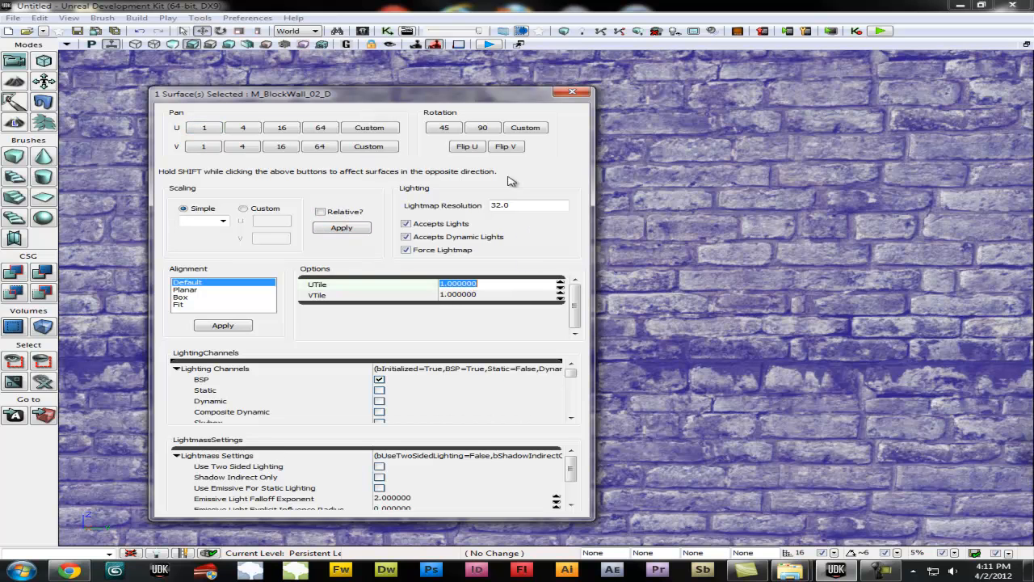
left_click_drag(357, 96, 775, 81)
type(".5")
key("Return")
left_click(879, 278)
type(".5")
key("Return")
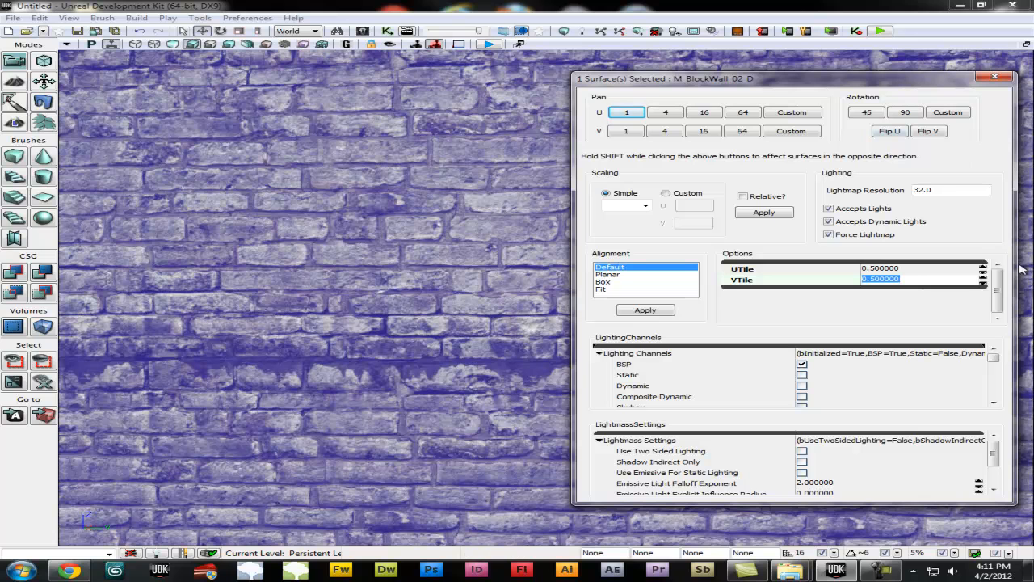
Pan the wall's brick texture in the U and V directions in increments of 1.
left_click(998, 295)
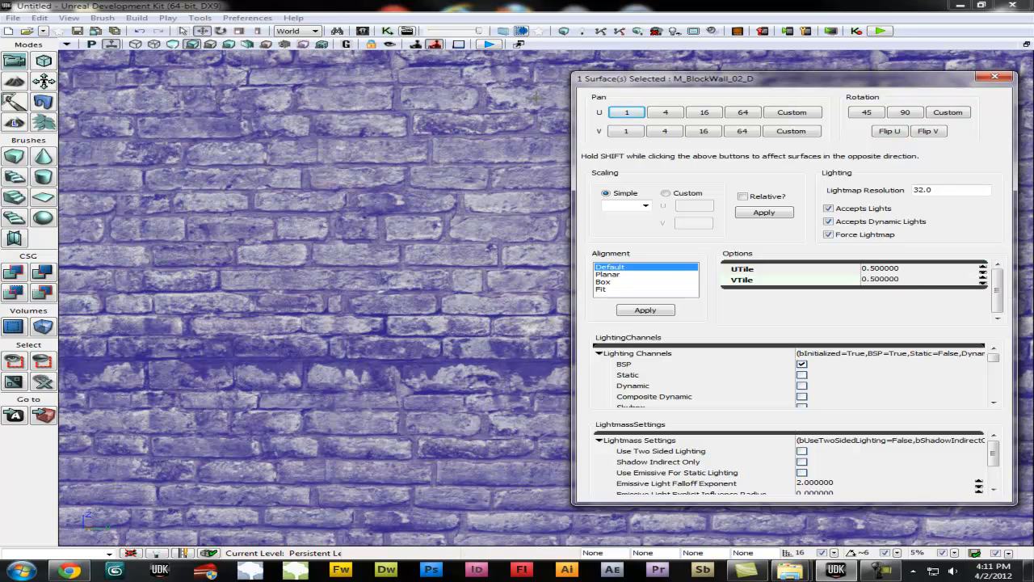
left_click(627, 132)
left_click(627, 132)
left_click(629, 120)
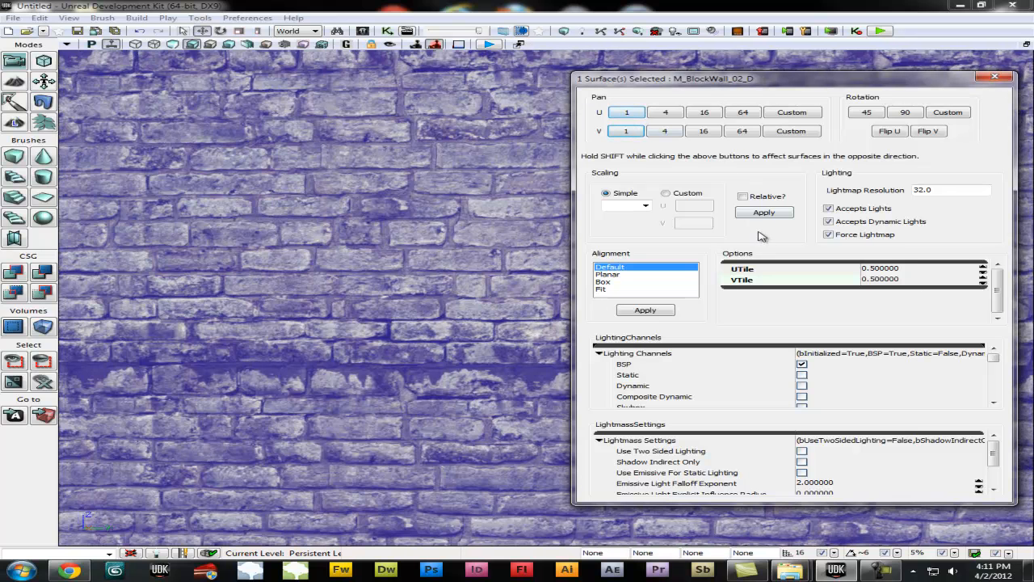
Set the wall's UTile to 0.11 and check the tiling across the whole wall.
left_click(880, 269)
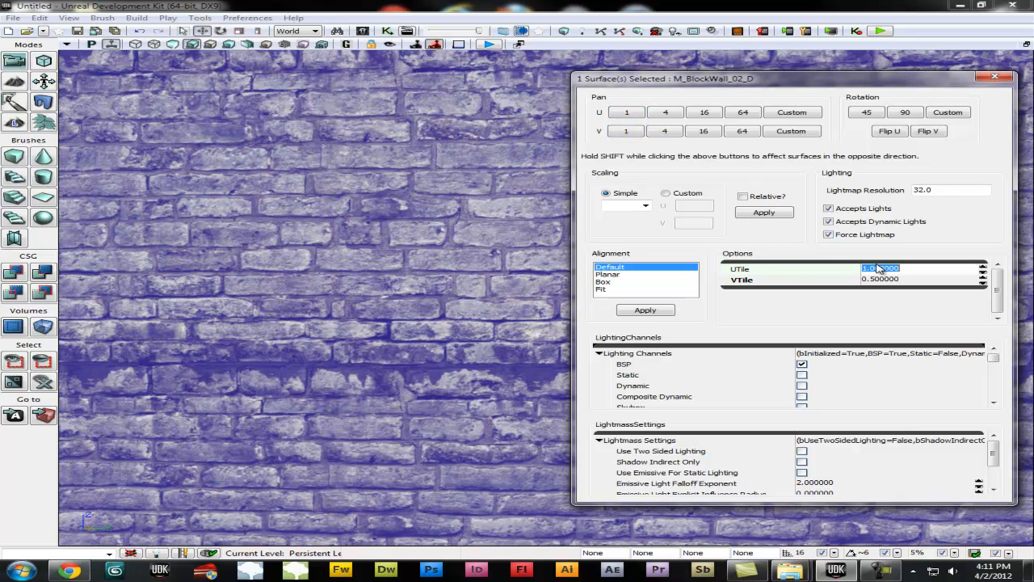
key("Return")
type(".11")
key("Return")
right_click_drag(245, 304, 299, 304)
middle_click_drag(245, 304, 245, 279)
scroll(354, 296, "down", 8)
scroll(353, 297, "up", 6)
Apply the Fit alignment to the selected wall's brick material and close the surface properties.
left_click(903, 269)
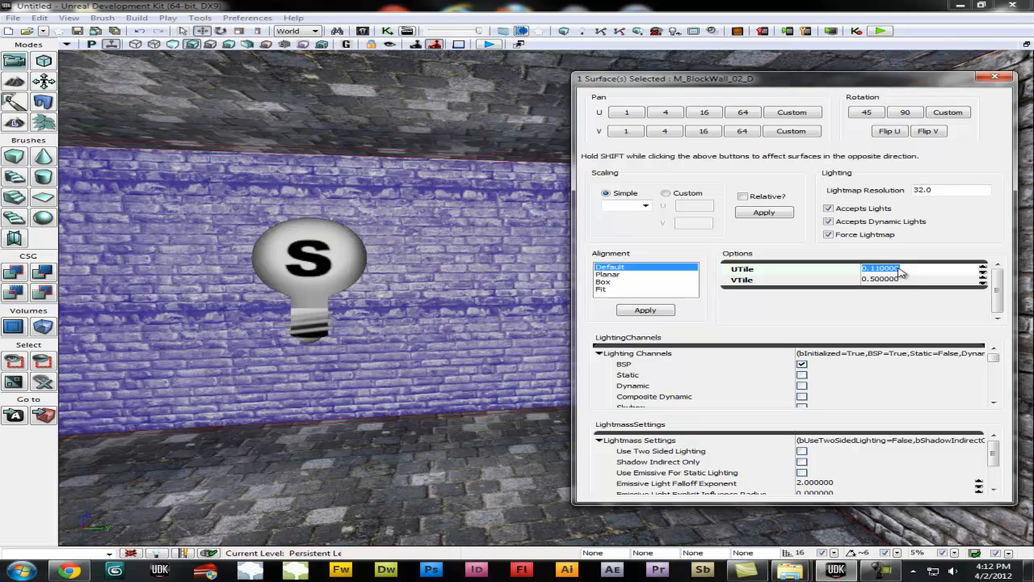
key("BackSpace")
left_click(618, 289)
left_click(650, 310)
left_click_drag(470, 320, 303, 342)
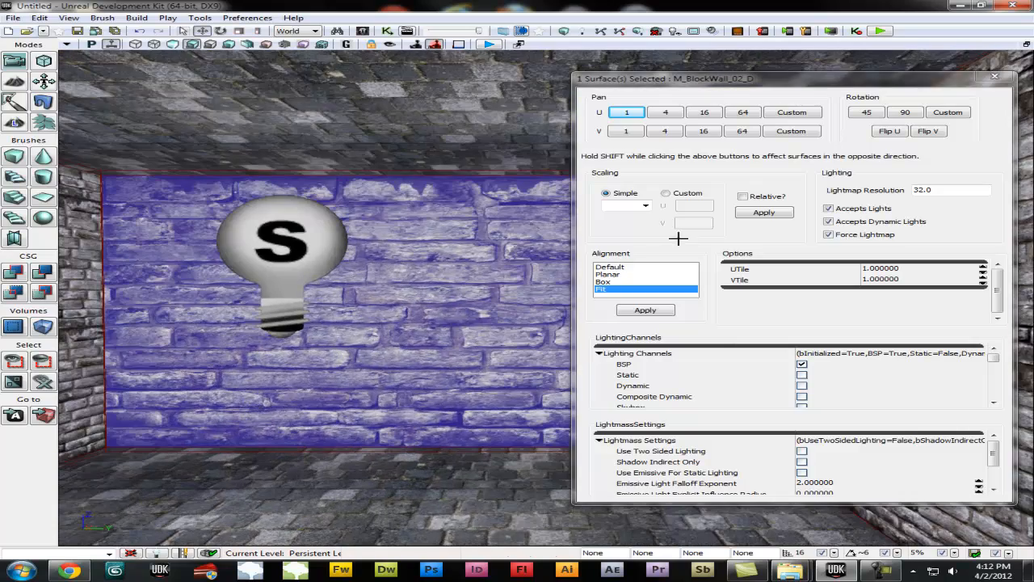
key("Escape")
Look around the room to compare the fitted wall with the other walls, floor and ceiling.
right_click_drag(708, 228, 660, 296)
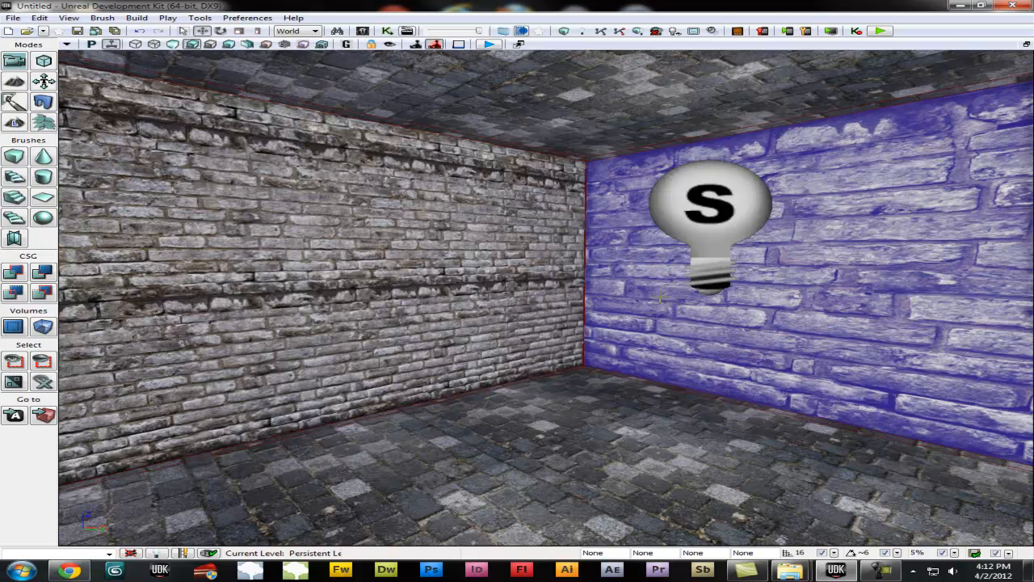
mouse_move(453, 365)
right_mouse_down()
mouse_move(388, 370)
mouse_move(463, 376)
right_mouse_up()
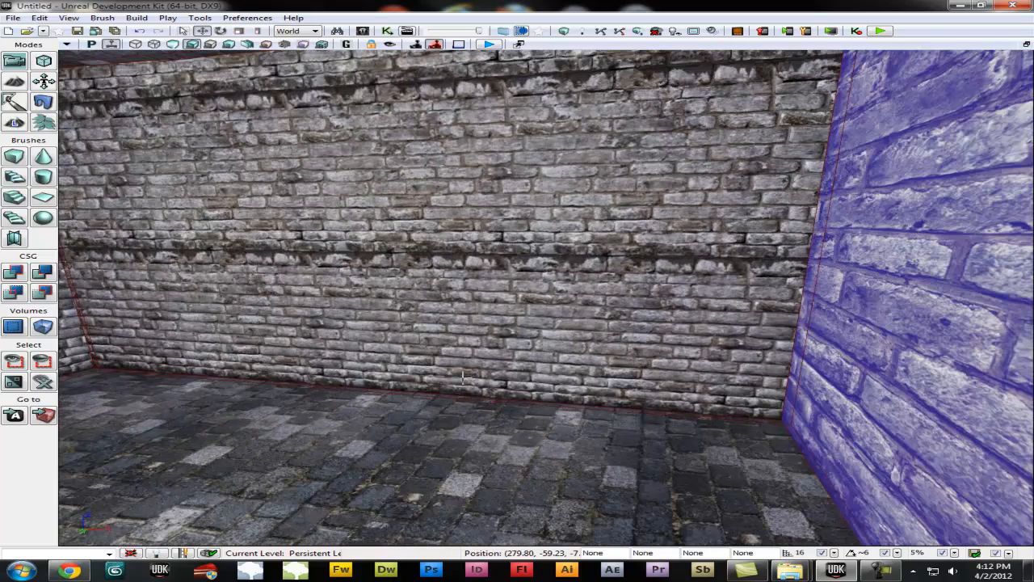
right_click_drag(525, 361, 406, 361)
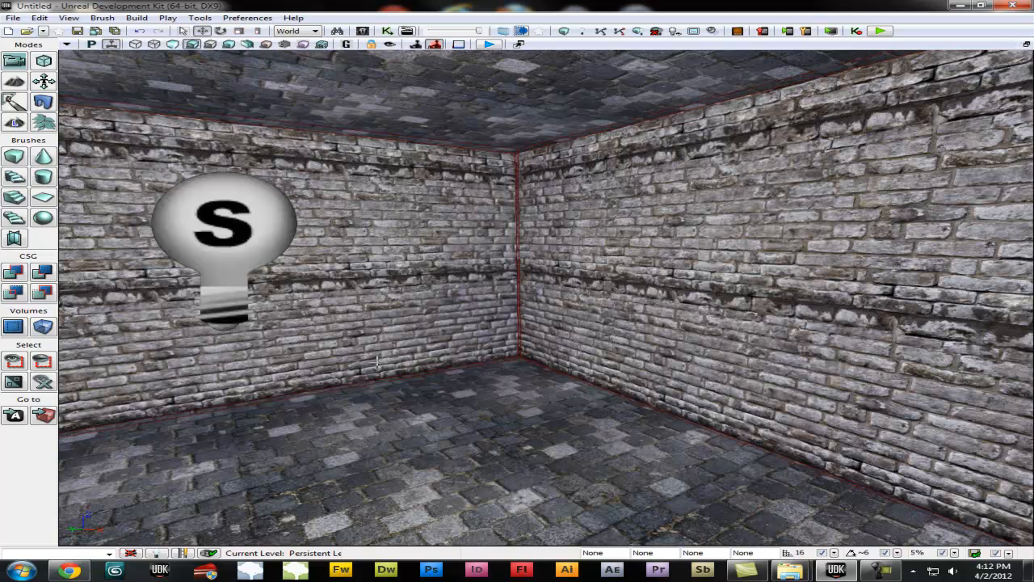
right_click_drag(518, 406, 356, 407)
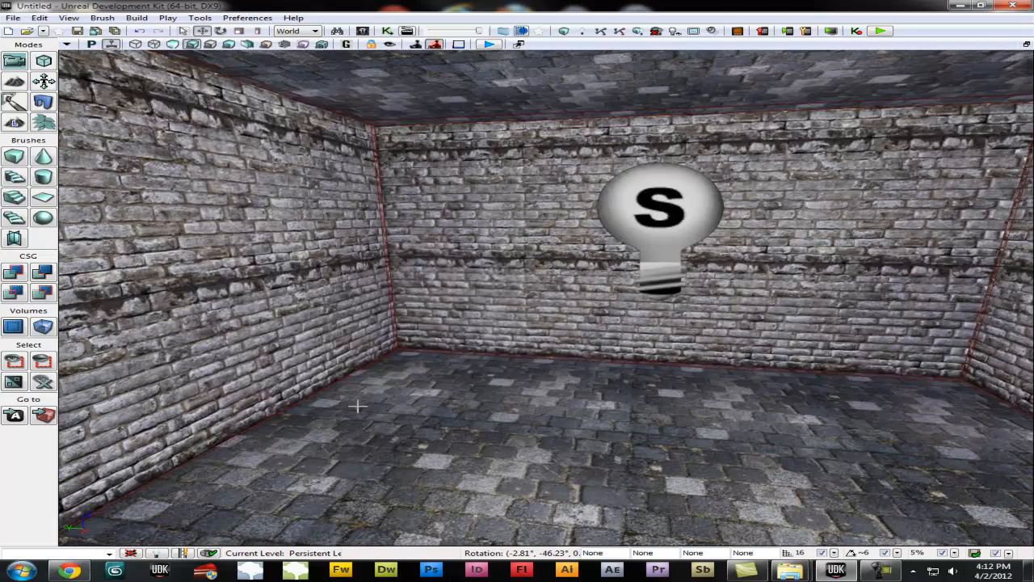
right_click_drag(679, 438, 688, 429)
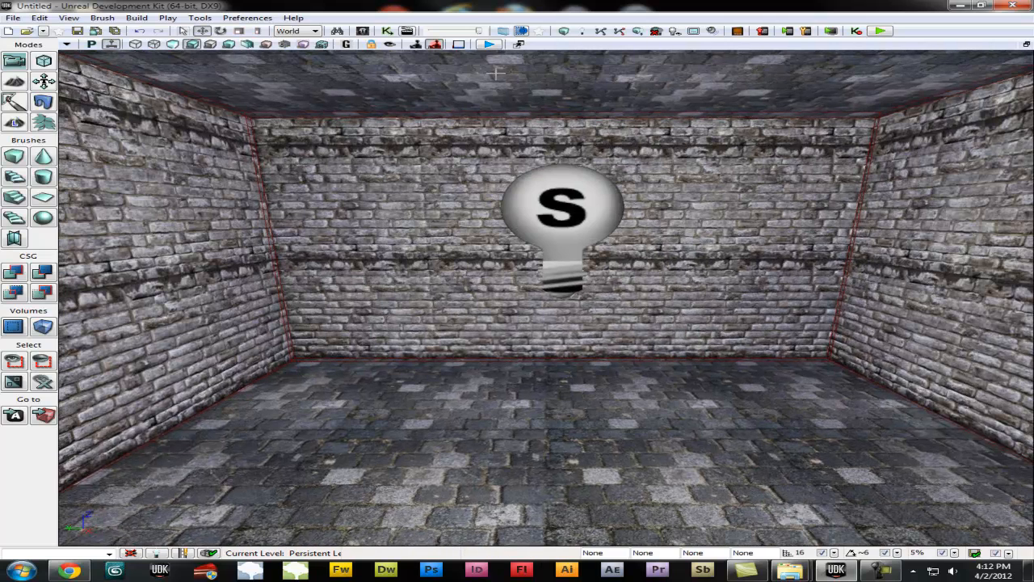